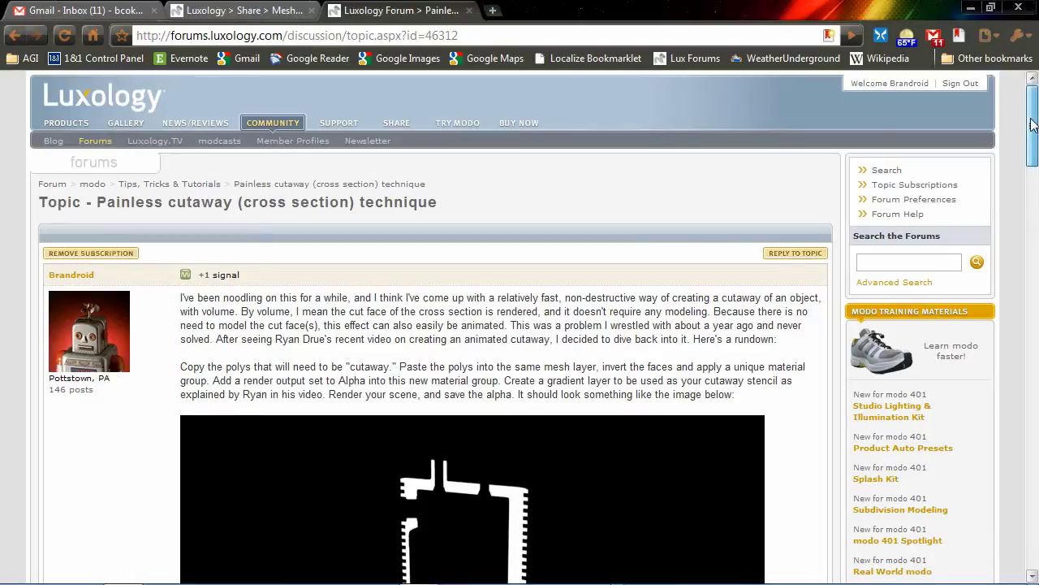
# Step: Read through the forum topic on the painless cutaway technique, including its example cross-section renders
pyautogui.moveTo(1034, 126); pyautogui.dragTo(1033, 157)
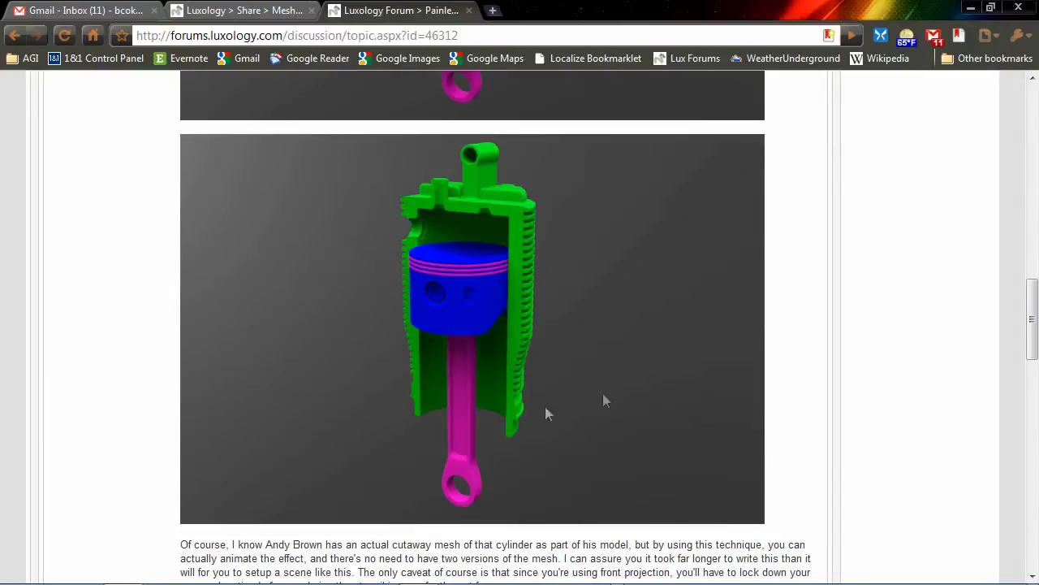
pyautogui.scroll(1, 1032, 318)
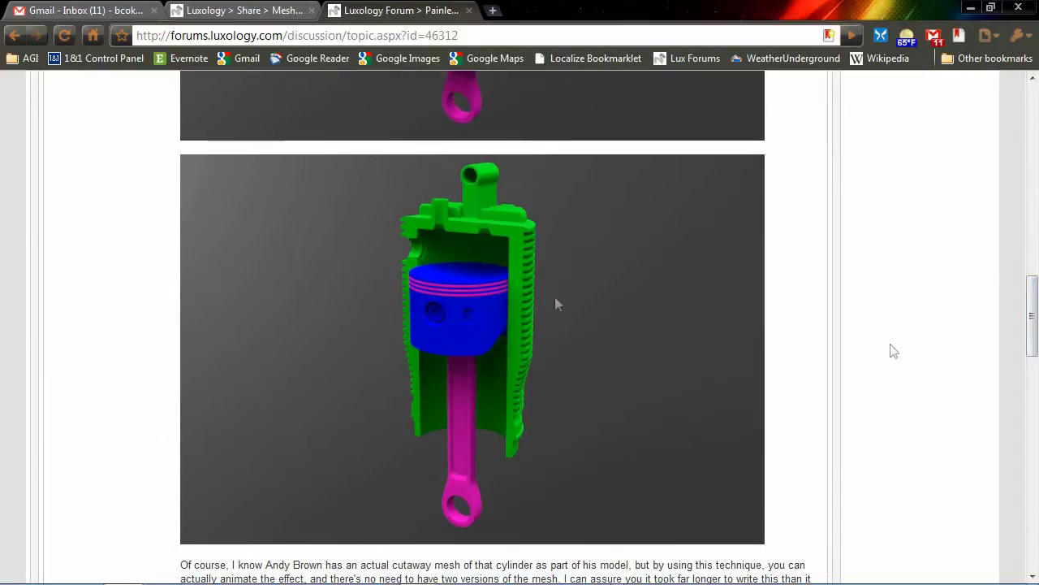
pyautogui.moveTo(1031, 299)
pyautogui.mouseDown()
pyautogui.moveTo(1033, 336)
pyautogui.moveTo(1036, 316)
pyautogui.mouseUp()
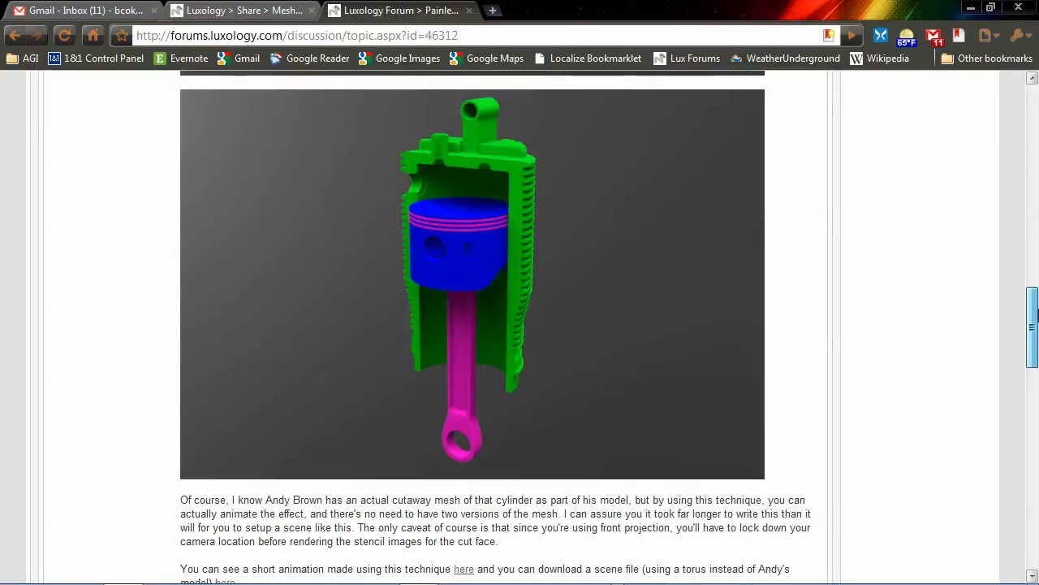
pyautogui.moveTo(1037, 316); pyautogui.dragTo(1036, 101)
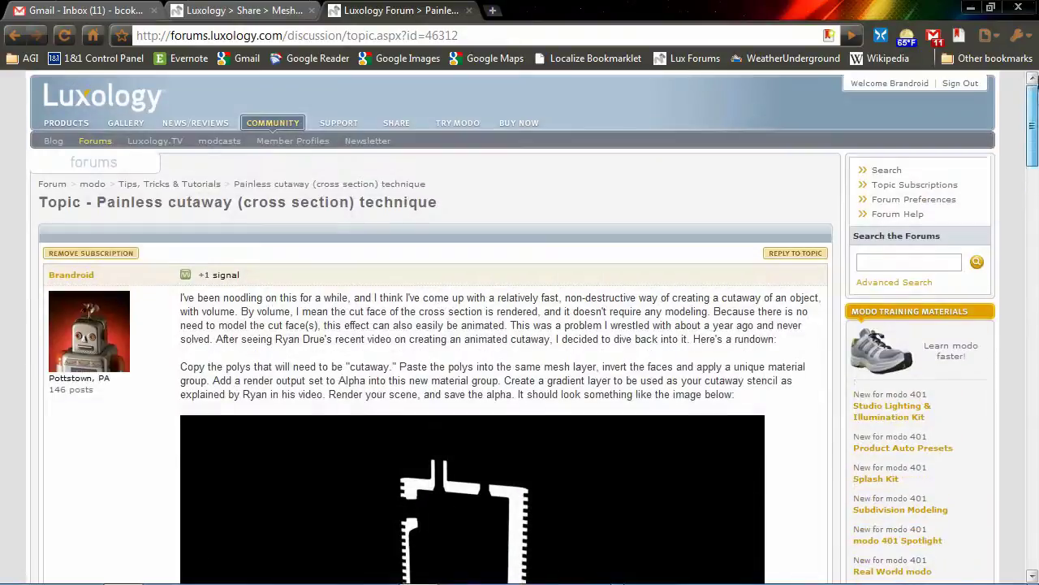
# Step: Switch to modo and examine the BNC connectors model from several angles
pyautogui.click(971, 13)
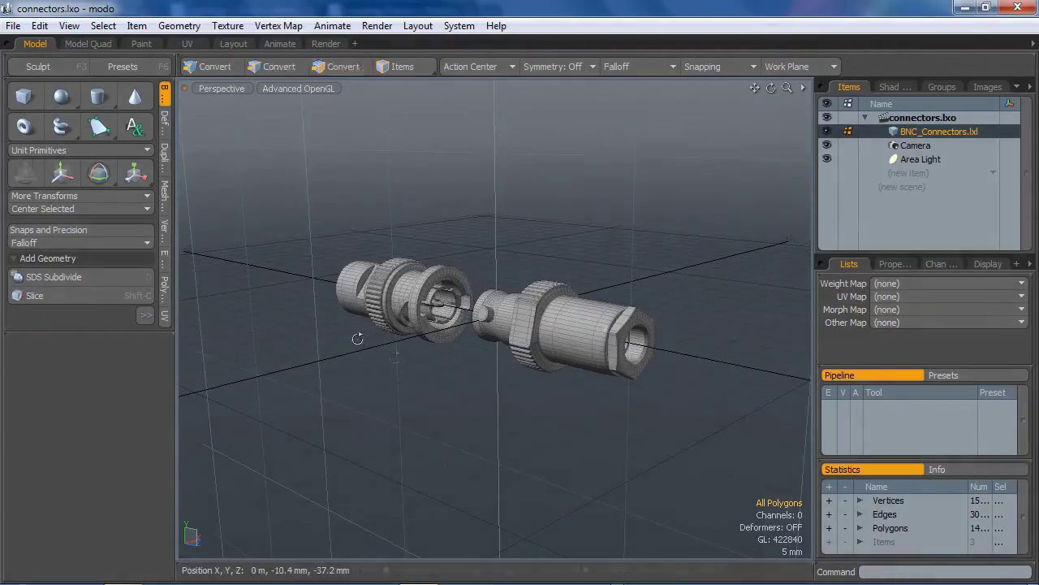
pyautogui.keyDown('alt'); pyautogui.moveTo(358, 334); pyautogui.dragTo(473, 396); pyautogui.keyUp('alt')
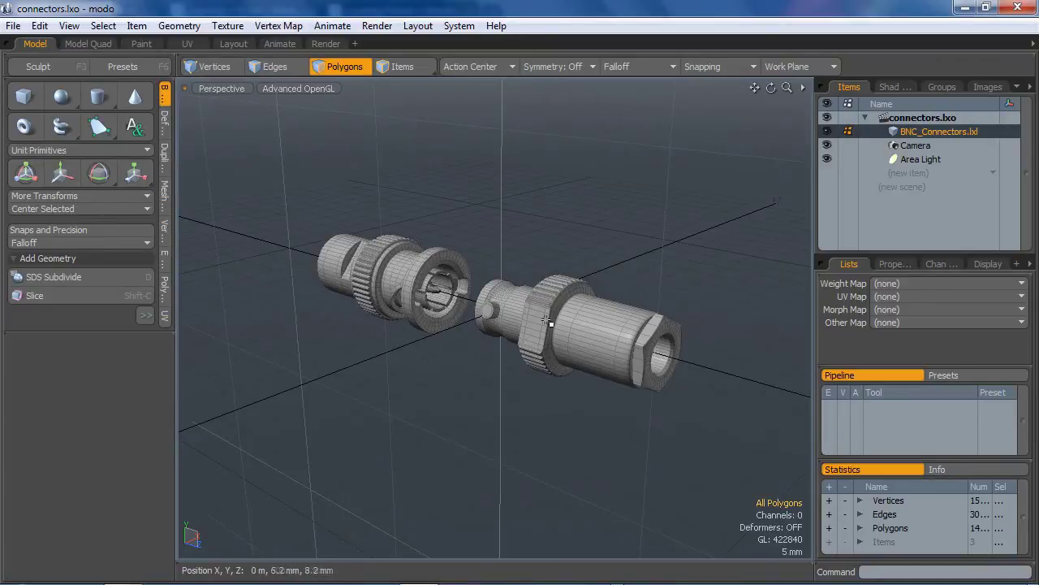
pyautogui.moveTo(479, 390)
pyautogui.keyDown('alt'); pyautogui.mouseDown()
pyautogui.moveTo(641, 339)
pyautogui.moveTo(585, 357)
pyautogui.moveTo(503, 349)
pyautogui.moveTo(539, 355)
pyautogui.moveTo(379, 427)
pyautogui.moveTo(433, 323)
pyautogui.moveTo(408, 376)
pyautogui.moveTo(471, 379)
pyautogui.moveTo(494, 362)
pyautogui.moveTo(441, 360)
pyautogui.moveTo(463, 390)
pyautogui.mouseUp(); pyautogui.keyUp('alt')
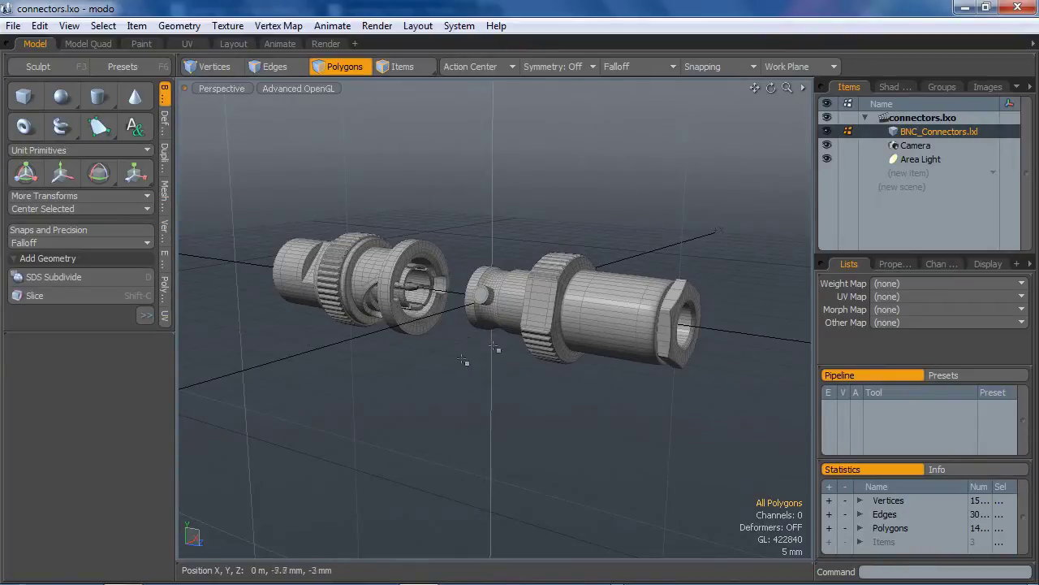
pyautogui.moveTo(464, 361)
pyautogui.keyDown('alt'); pyautogui.mouseDown()
pyautogui.moveTo(427, 360)
pyautogui.moveTo(427, 346)
pyautogui.moveTo(485, 367)
pyautogui.moveTo(455, 353)
pyautogui.mouseUp(); pyautogui.keyUp('alt')
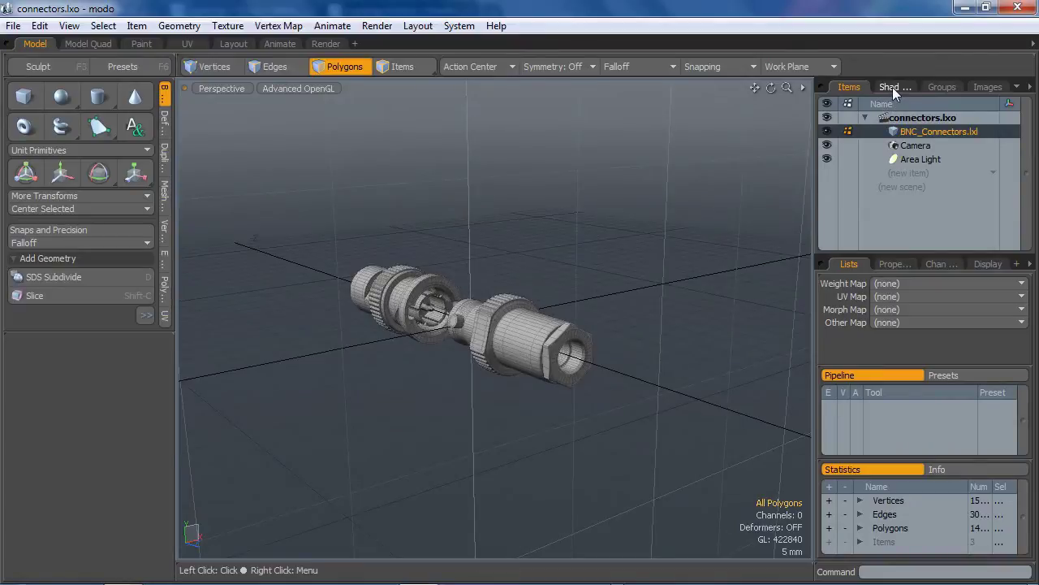
# Step: Add a Gradient layer to the shader tree and set its effect to Stencil
pyautogui.moveTo(815, 135); pyautogui.dragTo(806, 134)
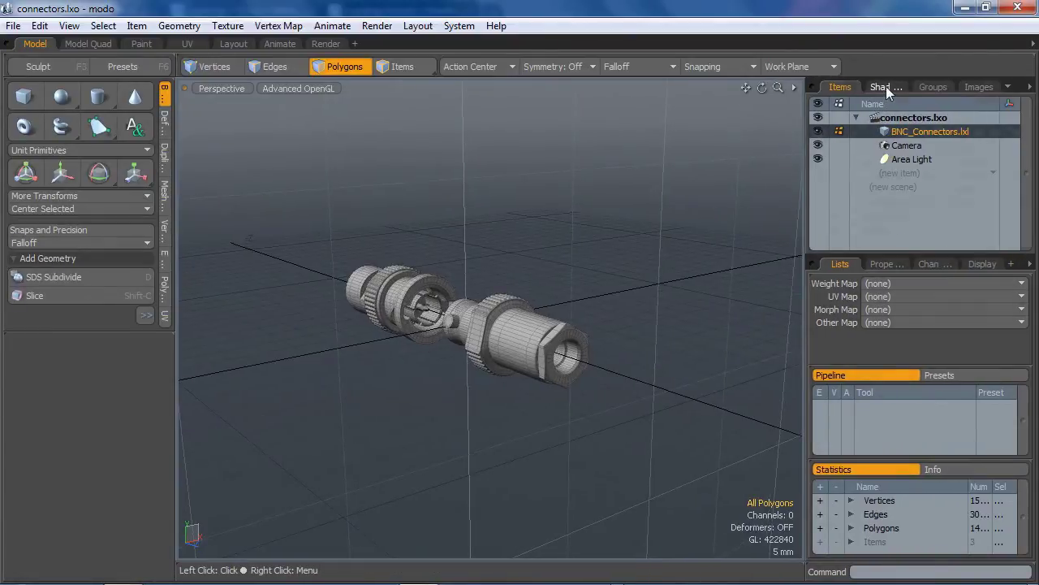
pyautogui.click(887, 89)
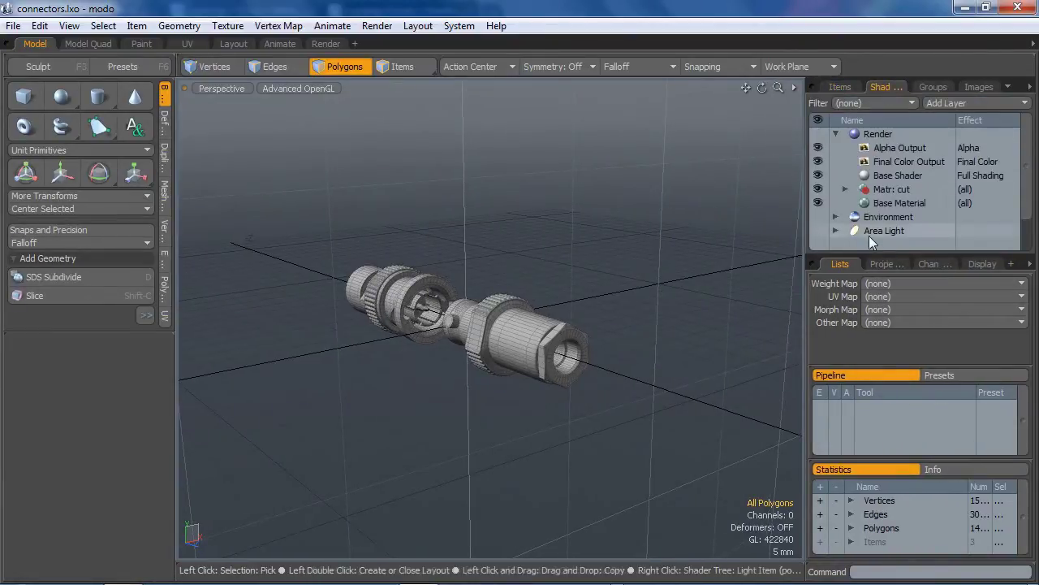
pyautogui.click(938, 102)
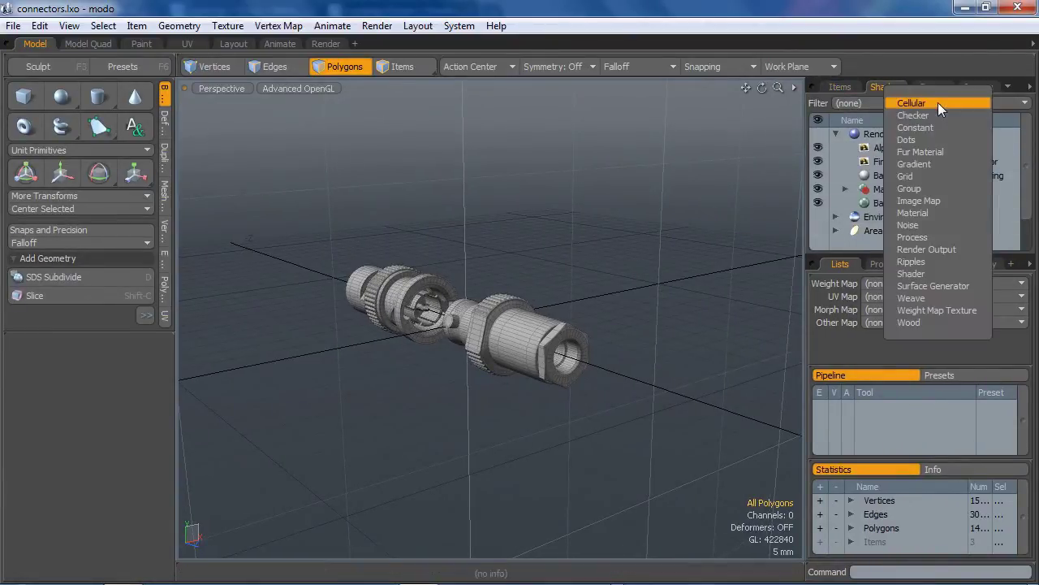
pyautogui.click(945, 165)
pyautogui.moveTo(535, 373)
pyautogui.keyDown('alt'); pyautogui.mouseDown()
pyautogui.moveTo(561, 418)
pyautogui.moveTo(528, 419)
pyautogui.moveTo(496, 388)
pyautogui.moveTo(532, 381)
pyautogui.mouseUp(); pyautogui.keyUp('alt')
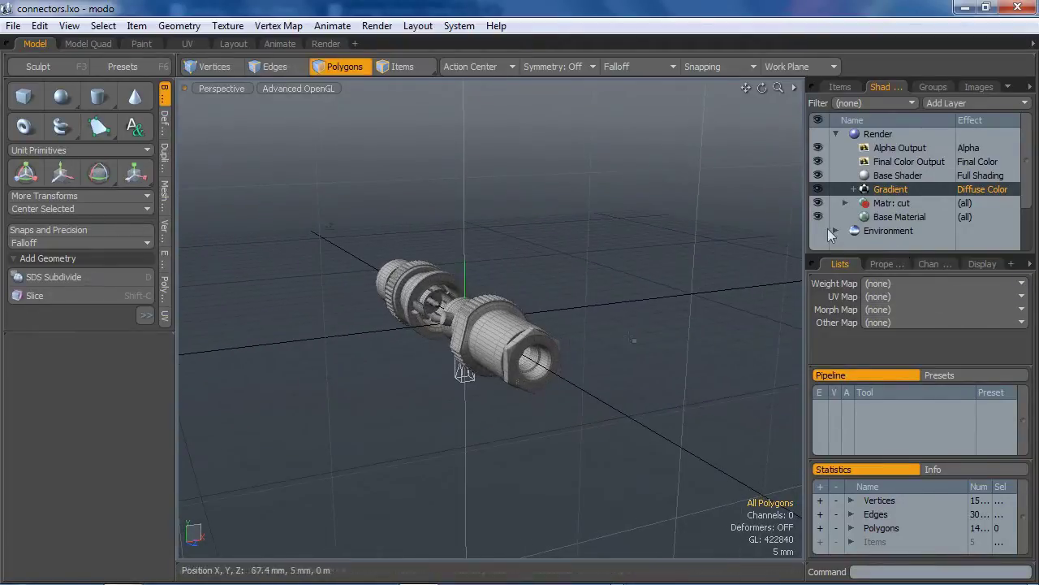
pyautogui.click(985, 191)
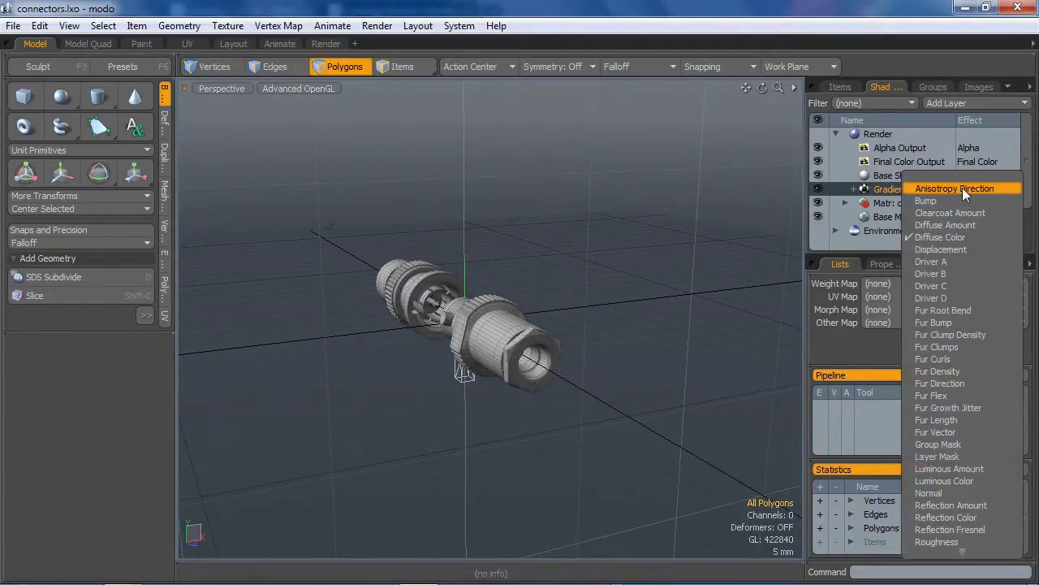
pyautogui.moveTo(959, 549)
pyautogui.click(956, 480)
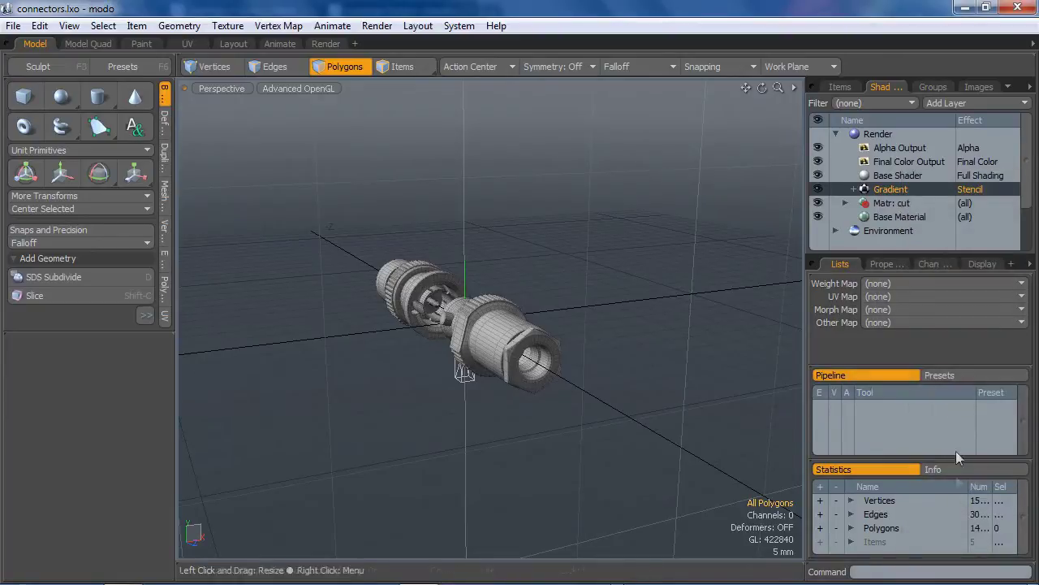
# Step: Set the stencil gradient's input parameter to X Distance to Locator
pyautogui.click(882, 264)
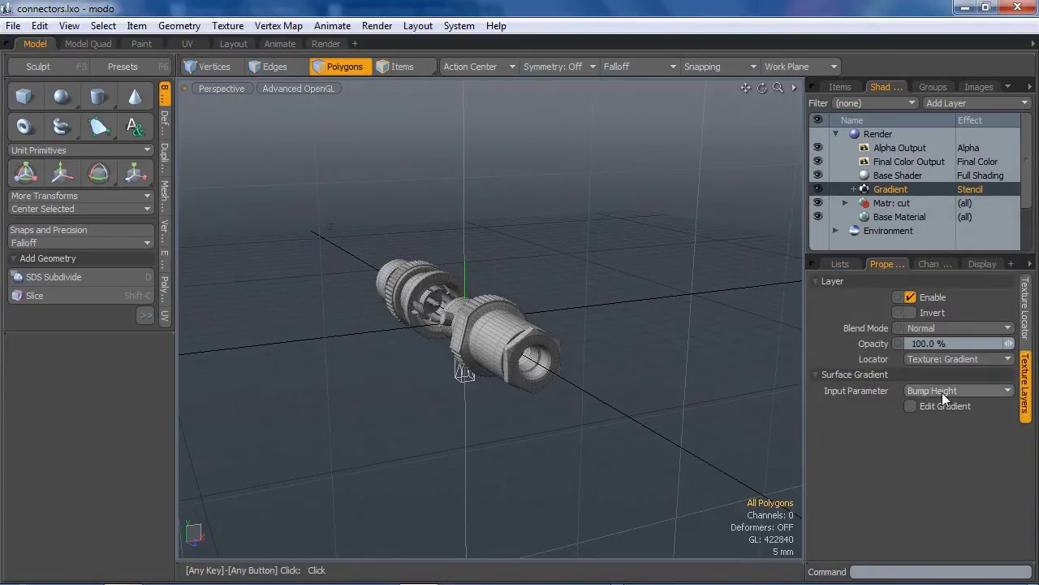
pyautogui.click(909, 392)
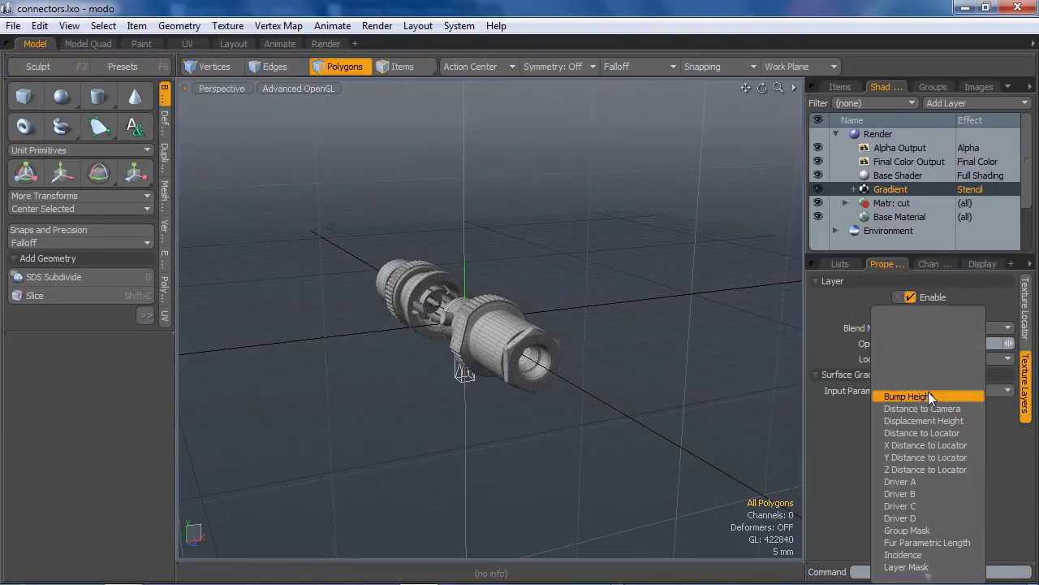
pyautogui.click(930, 445)
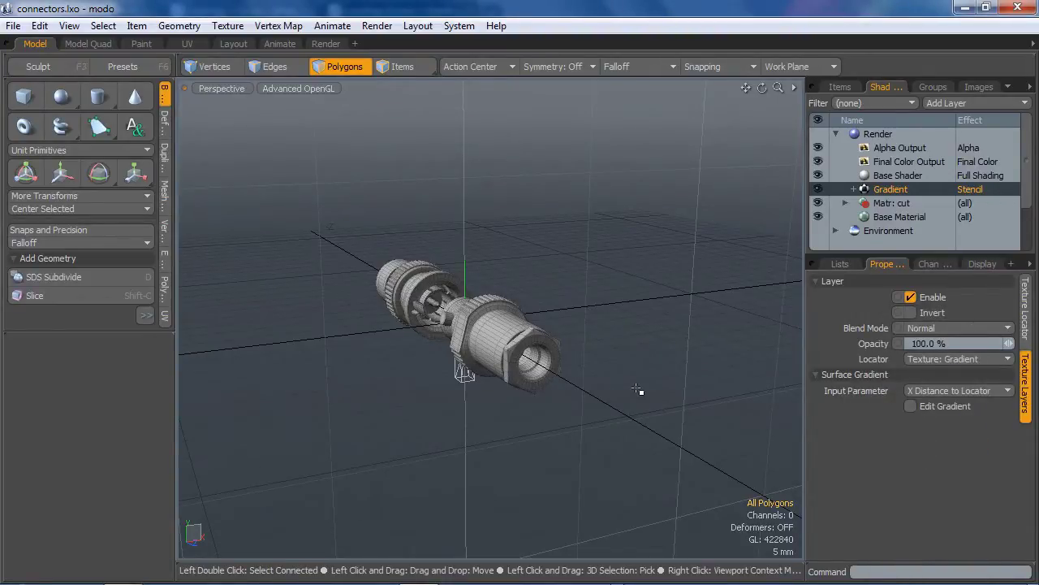
pyautogui.press('alt')
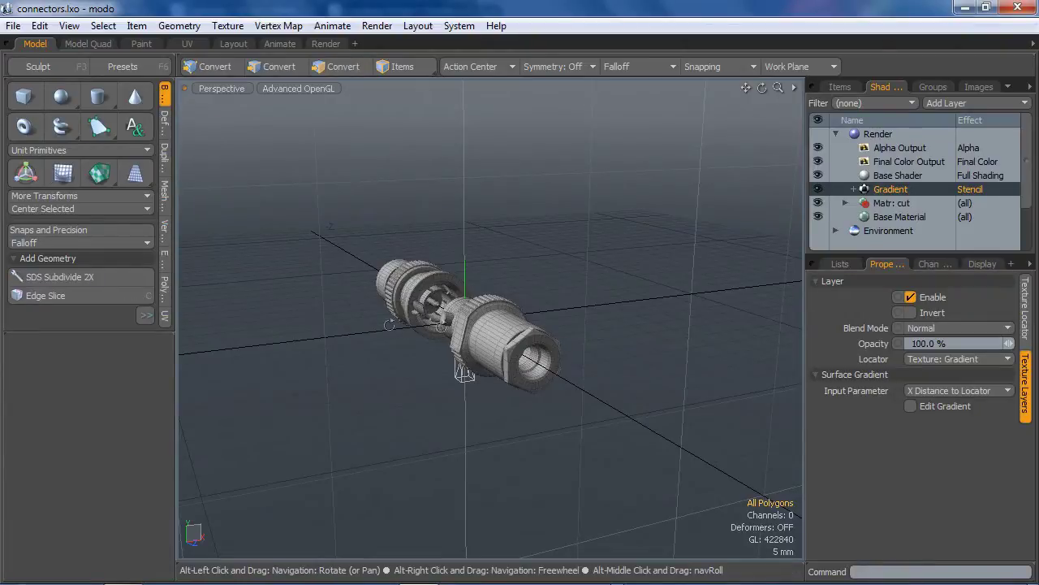
pyautogui.keyDown('alt'); pyautogui.moveTo(442, 324); pyautogui.dragTo(432, 343); pyautogui.keyUp('alt')
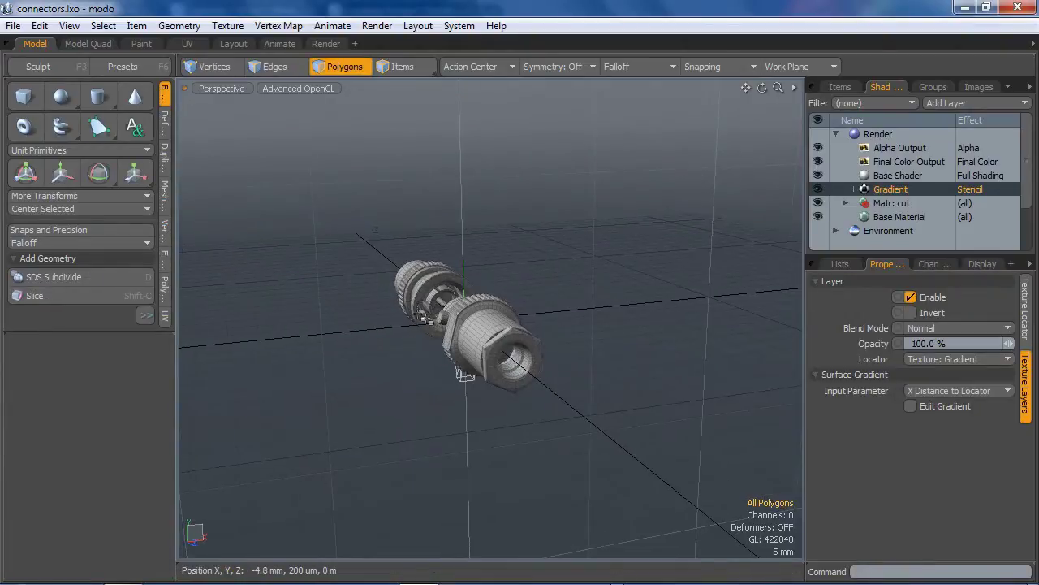
pyautogui.keyDown('alt'); pyautogui.moveTo(322, 333); pyautogui.dragTo(486, 382); pyautogui.keyUp('alt')
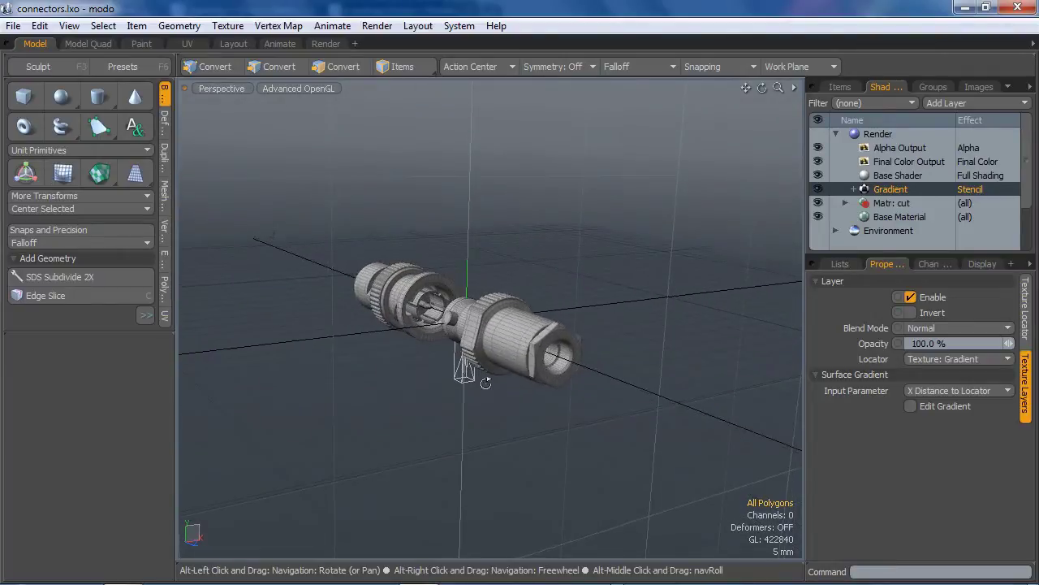
# Step: Open the gradient for editing and set the value of its key at 0 m to 0%
pyautogui.click(913, 406)
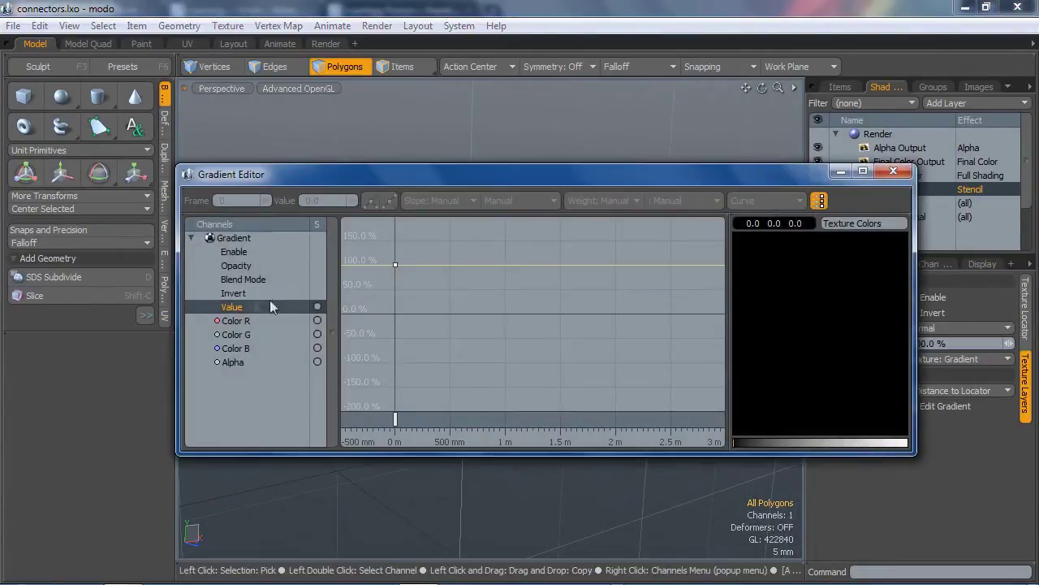
pyautogui.click(393, 263)
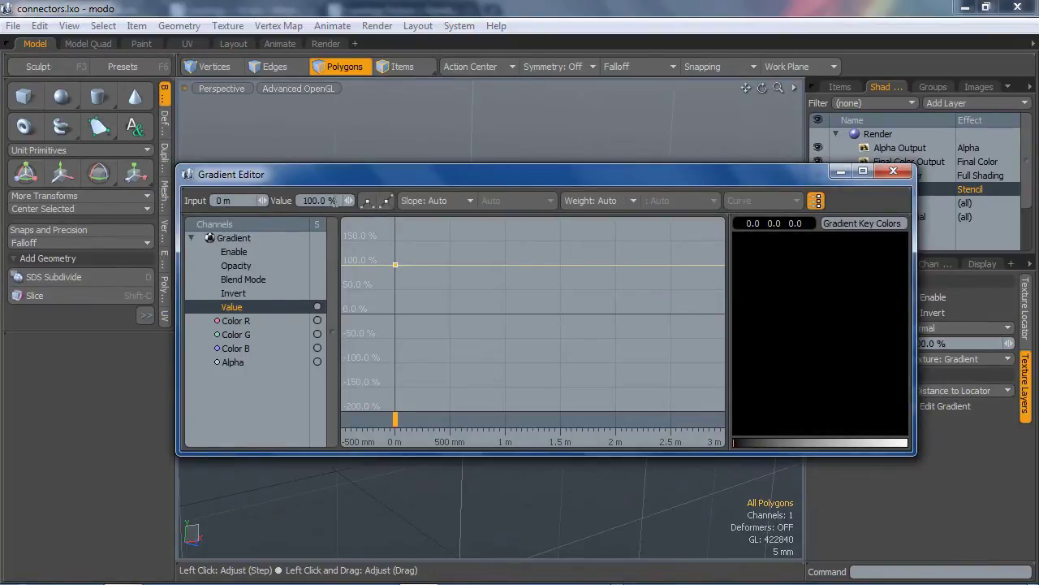
pyautogui.click(320, 200)
pyautogui.write('0')
pyautogui.press('Return')
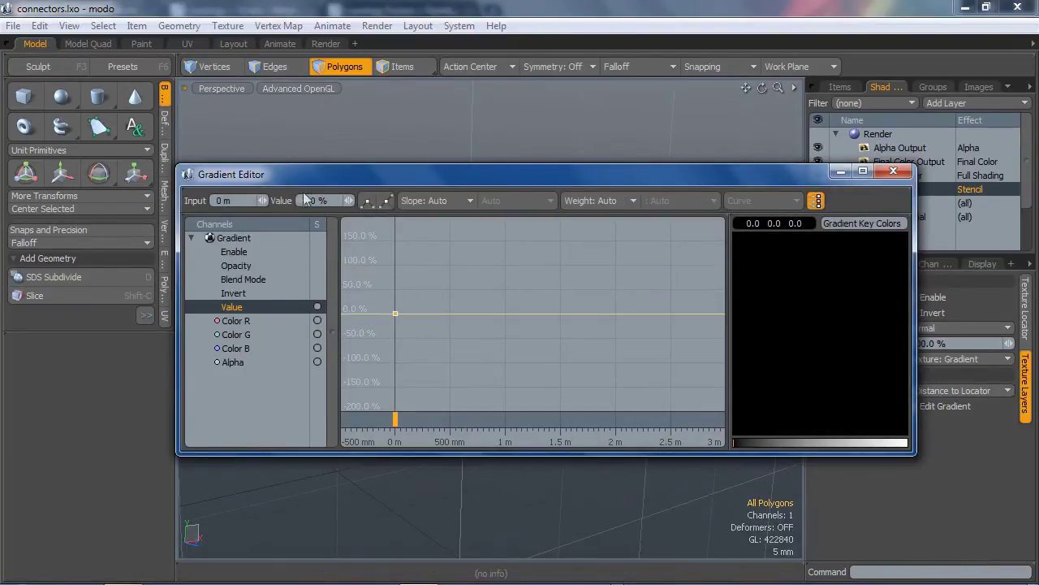
# Step: Add a second key to the gradient's value curve at 7 mm with a value of 100%
pyautogui.click(409, 312)
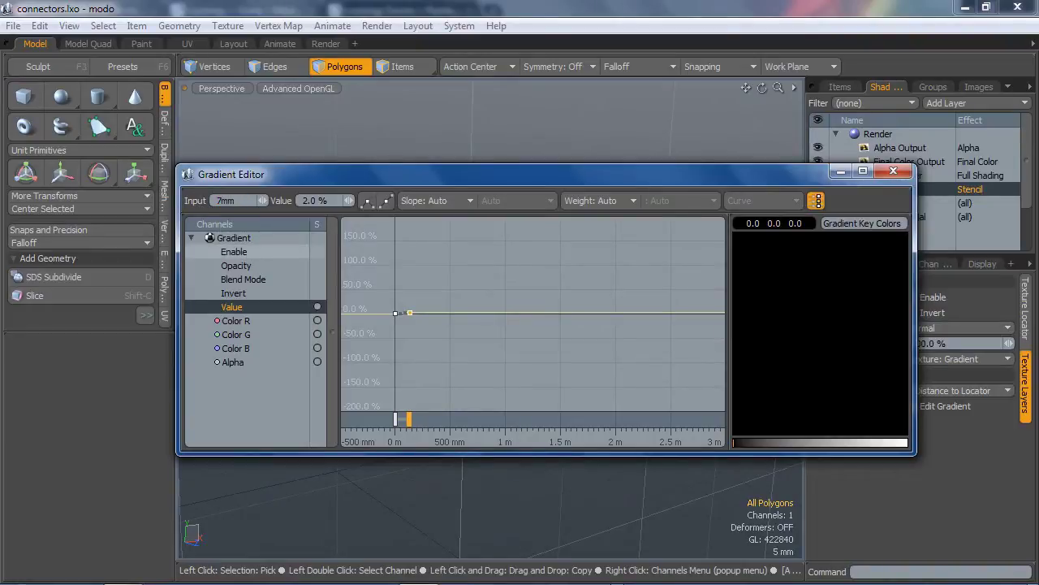
pyautogui.press('Tab')
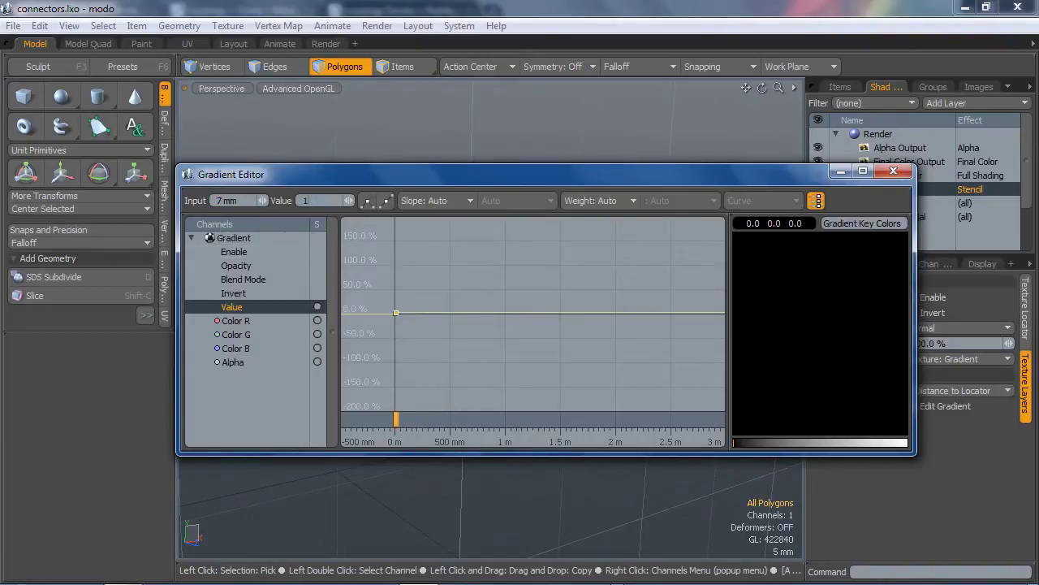
pyautogui.write('100')
pyautogui.press('Return')
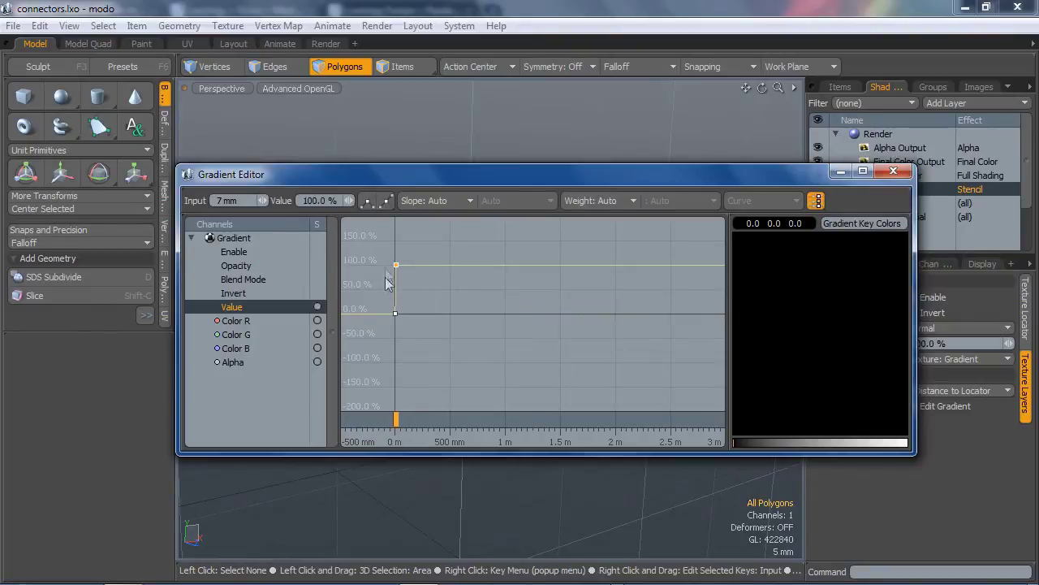
# Step: Set the slope of both gradient keys to Stepped and close the Gradient Editor
pyautogui.moveTo(385, 261); pyautogui.dragTo(416, 328)
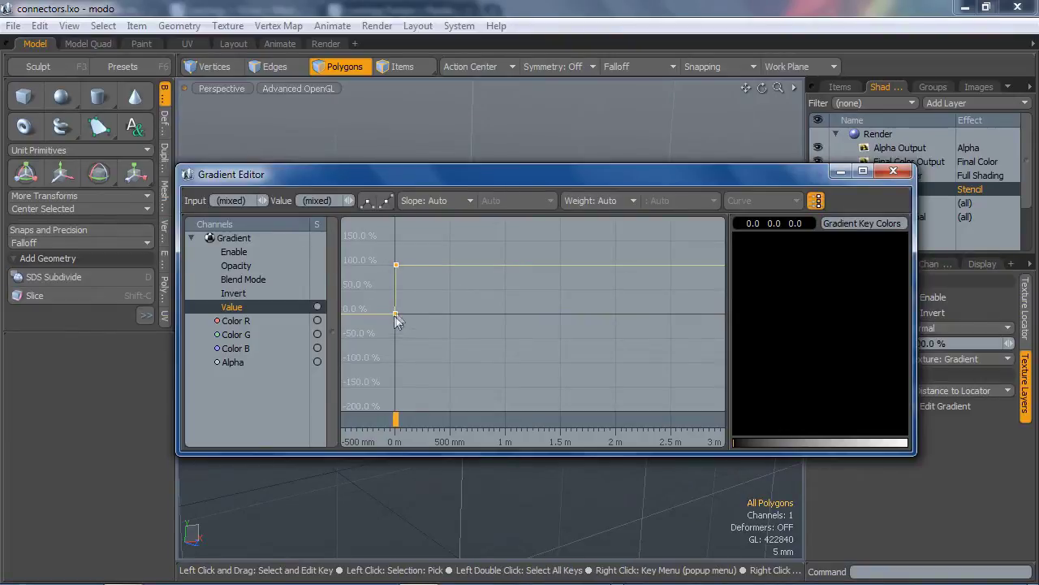
pyautogui.click(430, 200)
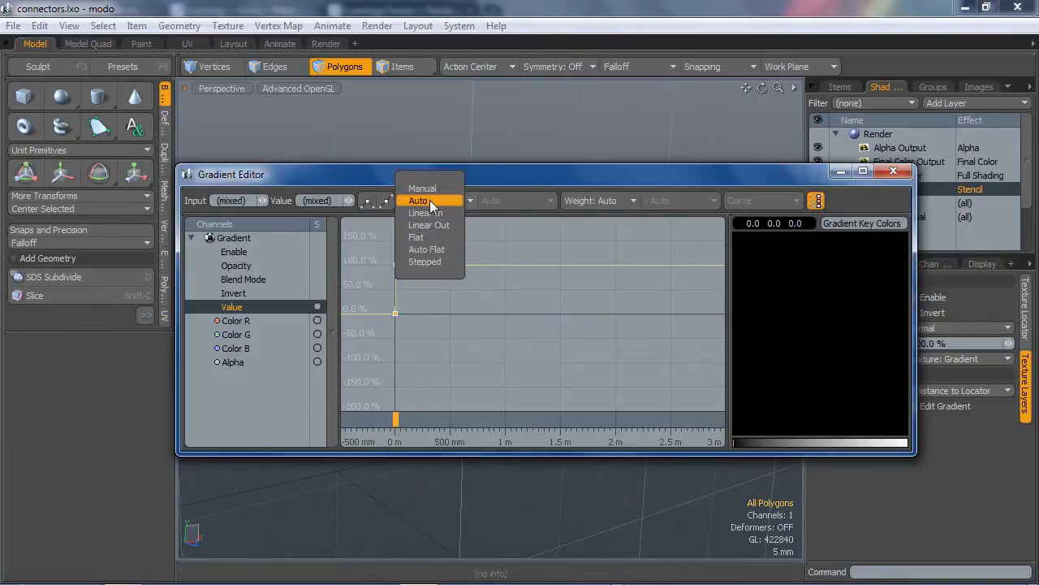
pyautogui.click(425, 261)
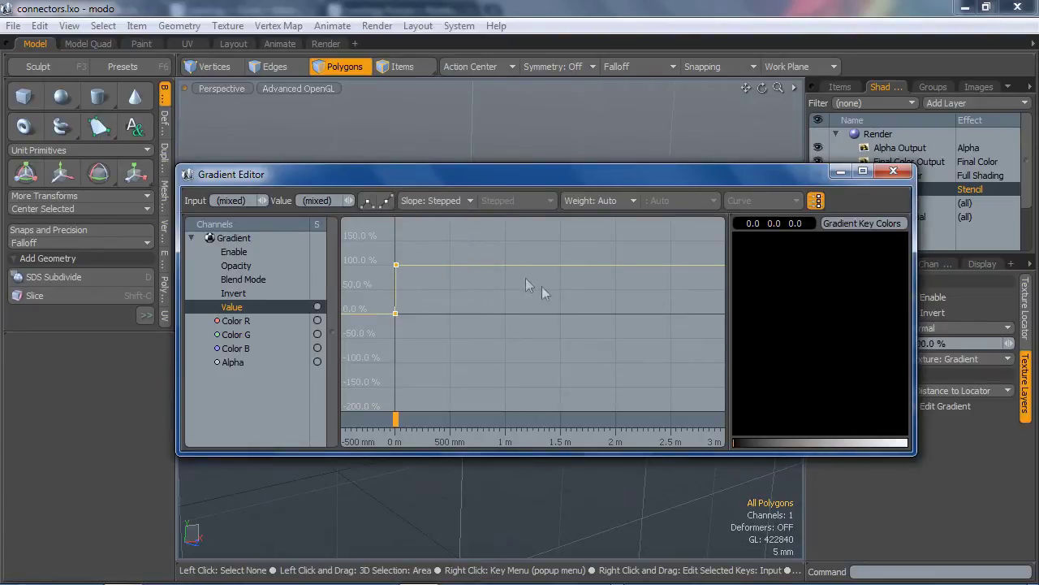
pyautogui.click(893, 170)
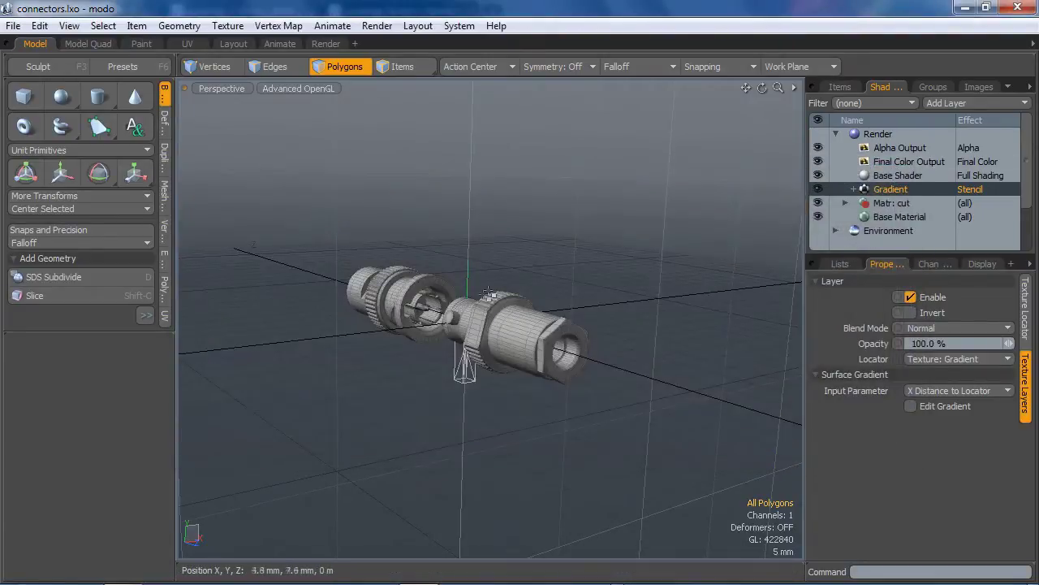
# Step: Measure the horizontal distance from the connector's central axis to its outer edge in the Front view with the Ruler tool
pyautogui.keyDown('alt'); pyautogui.moveTo(488, 292); pyautogui.dragTo(482, 339); pyautogui.keyUp('alt')
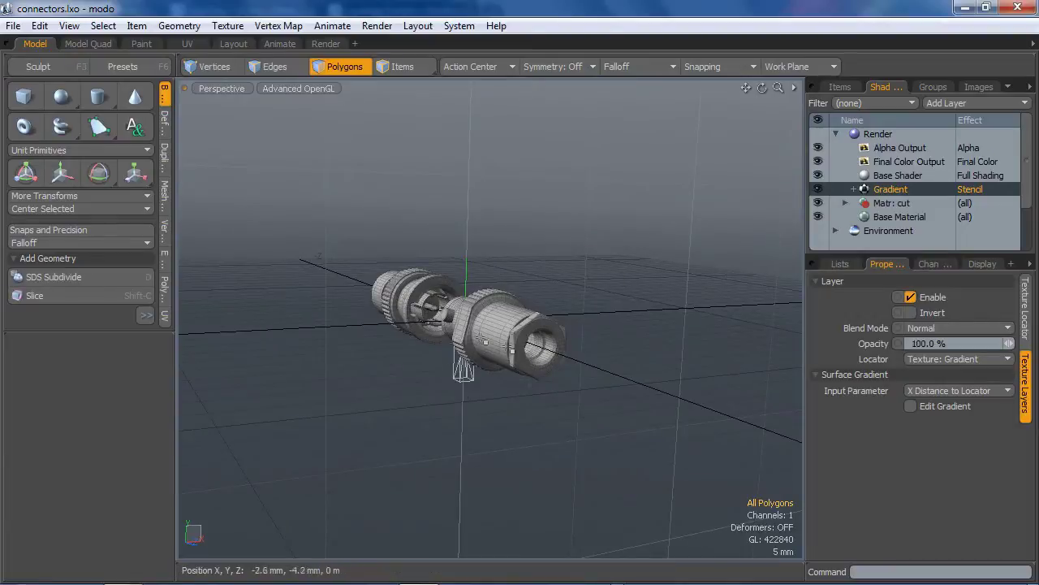
pyautogui.hotkey('ctrl', 'space')
pyautogui.click(509, 391)
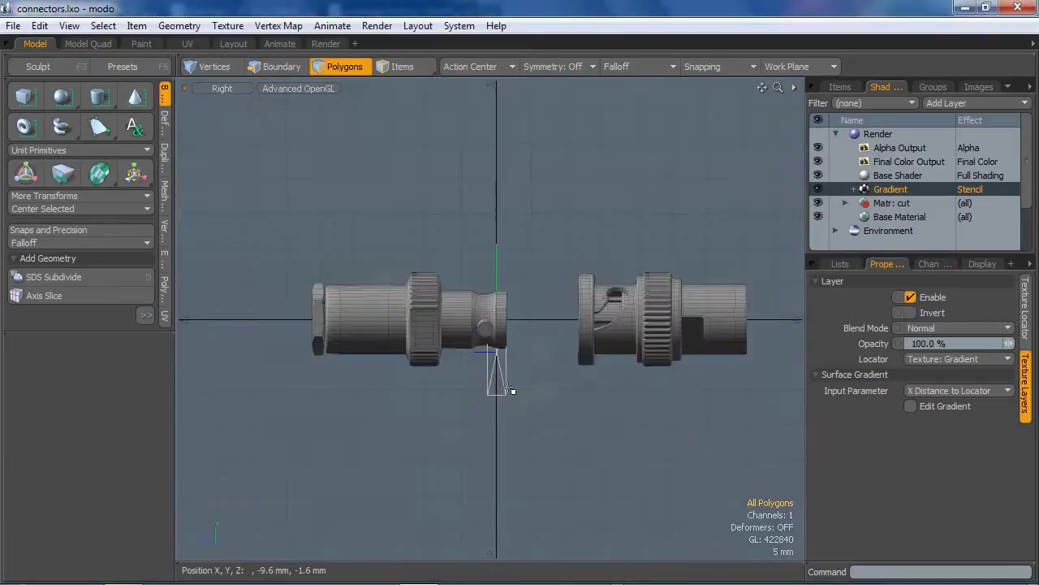
pyautogui.hotkey('ctrl', 'space')
pyautogui.click(540, 399)
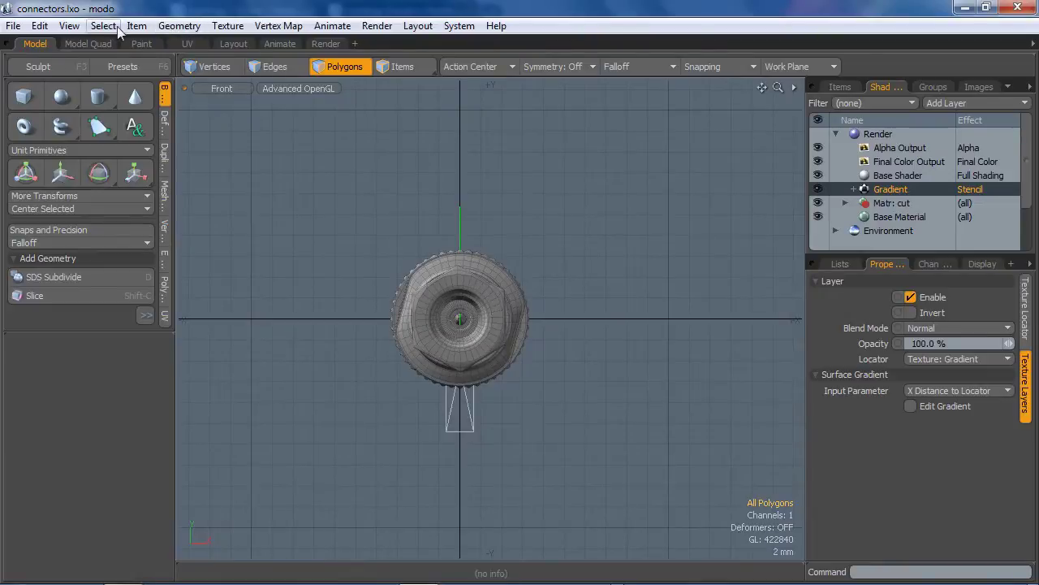
pyautogui.click(69, 26)
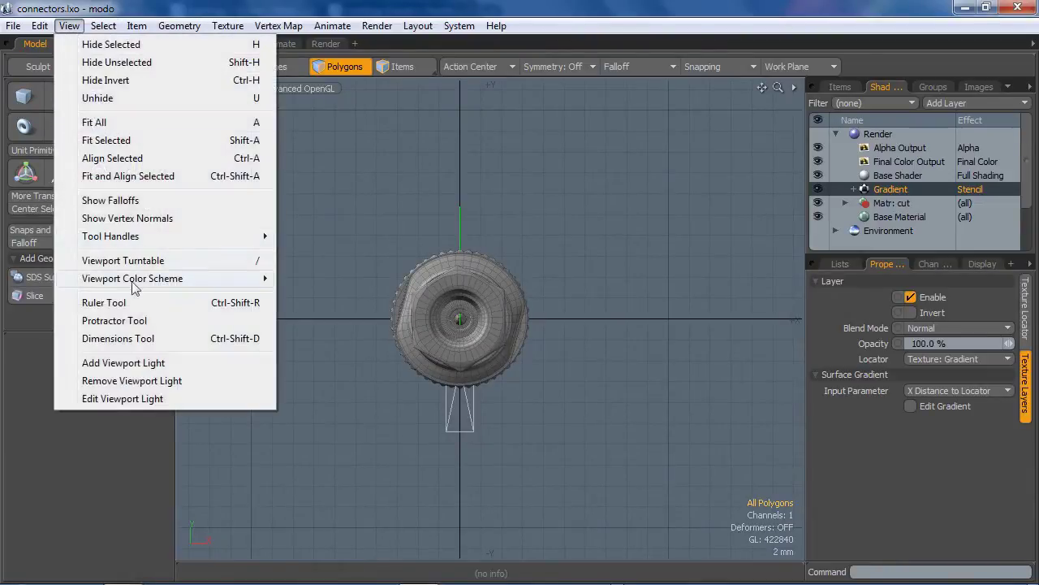
pyautogui.click(104, 303)
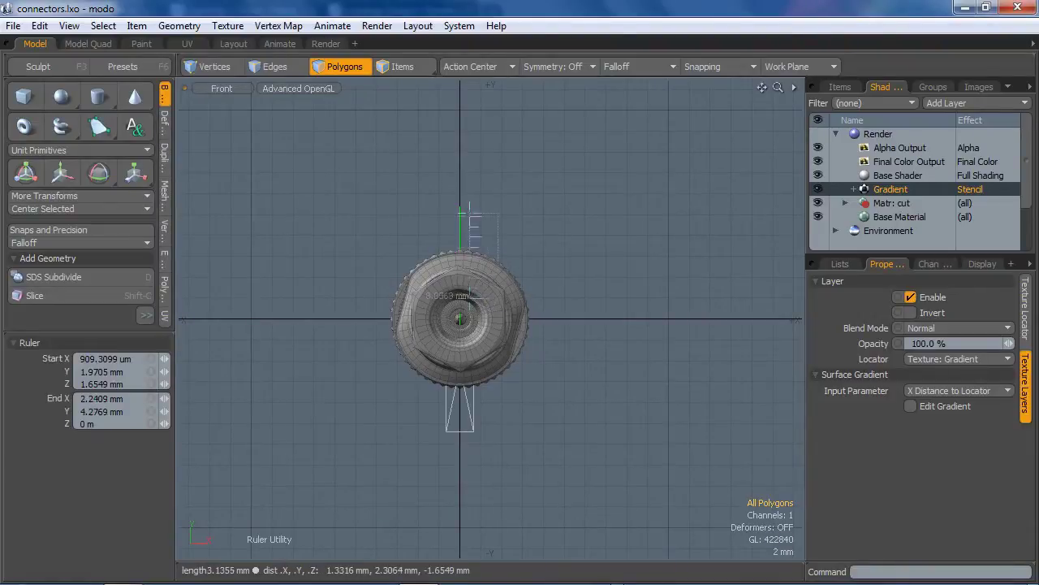
pyautogui.moveTo(484, 274); pyautogui.dragTo(399, 244)
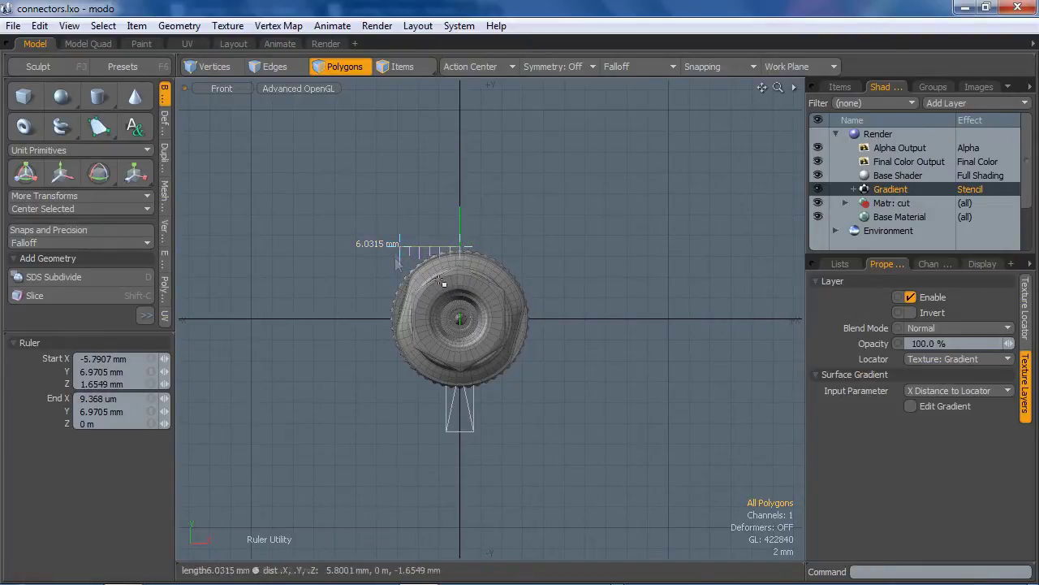
pyautogui.moveTo(399, 246); pyautogui.dragTo(388, 246)
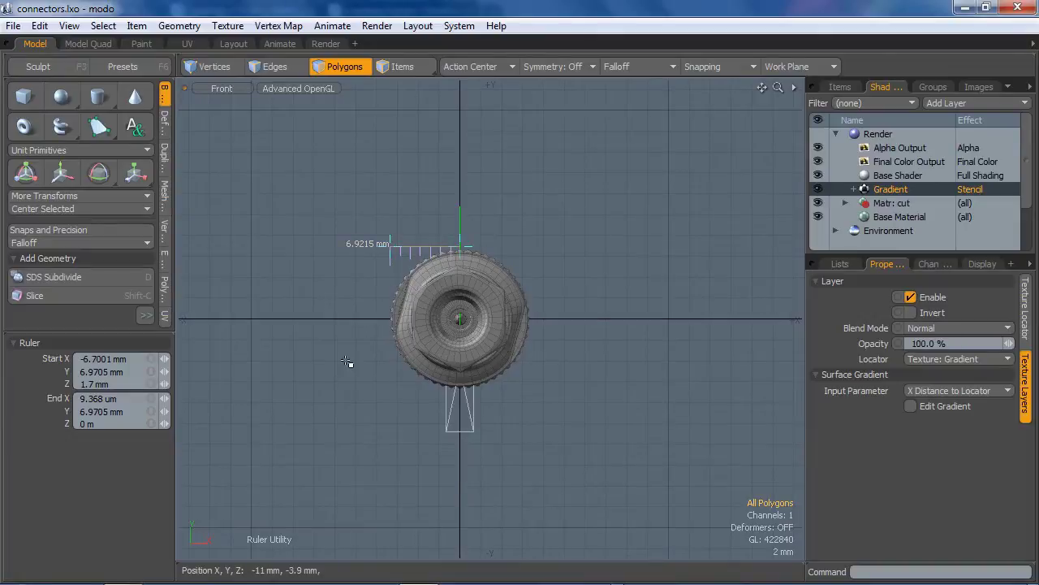
pyautogui.press('space')
# Step: Return to the Perspective view and add a unit plane as a new mesh item
pyautogui.hotkey('ctrl', 'space')
pyautogui.click(519, 356)
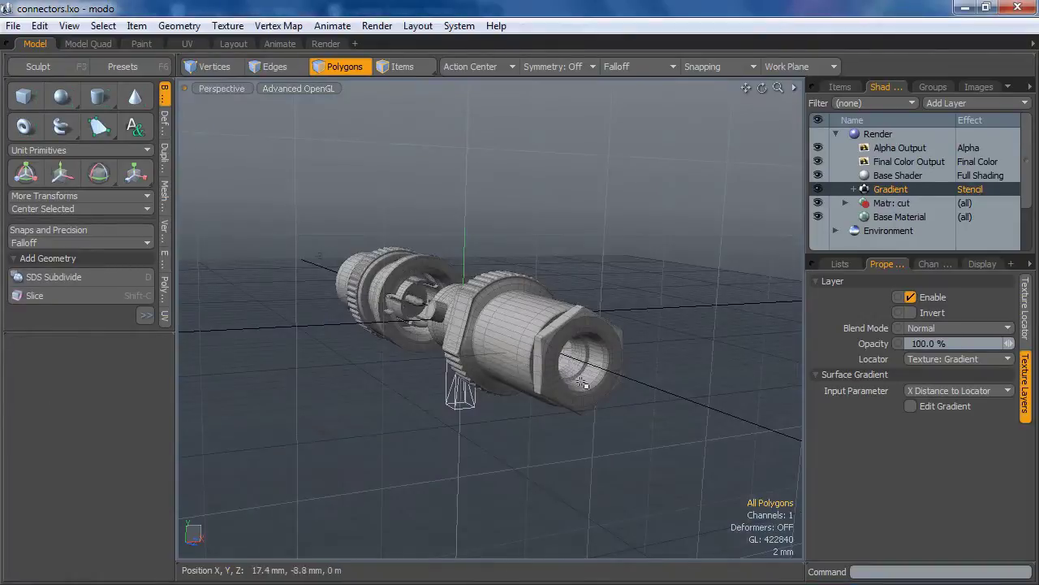
pyautogui.keyDown('alt'); pyautogui.moveTo(522, 362); pyautogui.dragTo(626, 325); pyautogui.keyUp('alt')
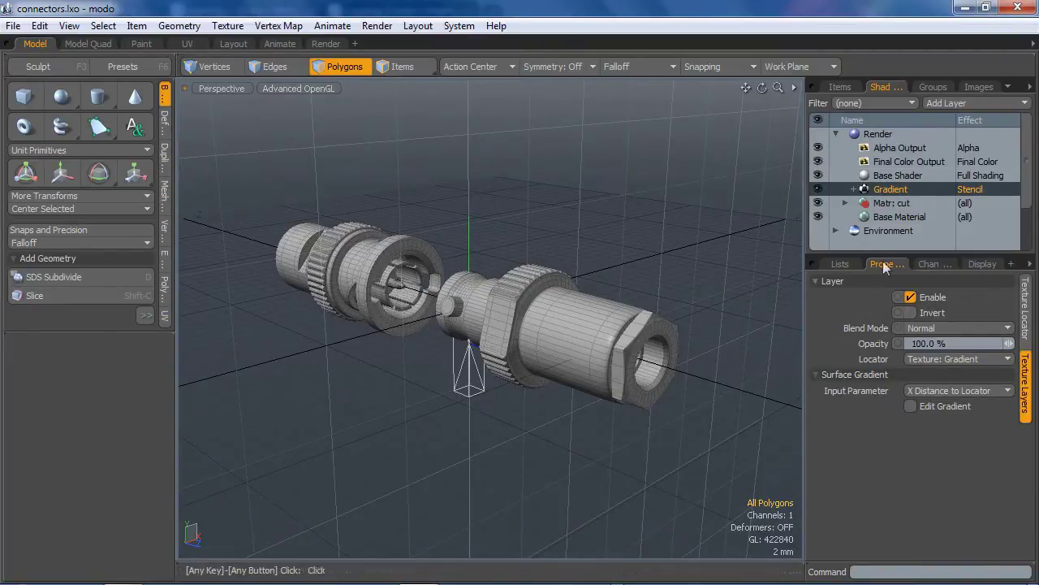
pyautogui.moveTo(450, 375)
pyautogui.keyDown('alt'); pyautogui.mouseDown()
pyautogui.moveTo(495, 415)
pyautogui.moveTo(448, 361)
pyautogui.mouseUp(); pyautogui.keyUp('alt')
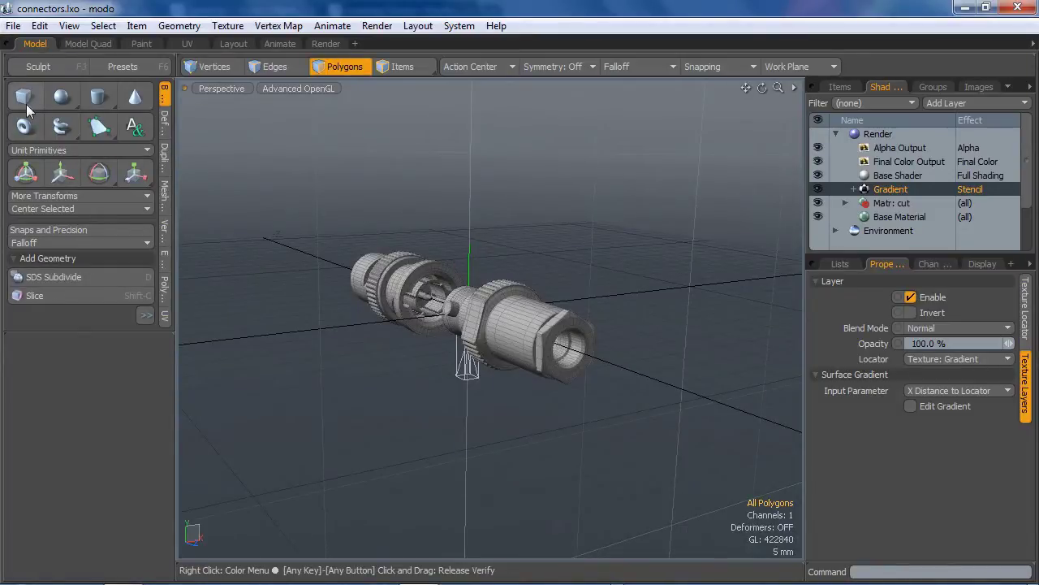
pyautogui.press('ctrl')
pyautogui.keyDown('ctrl'); pyautogui.click(67, 133); pyautogui.keyUp('ctrl')
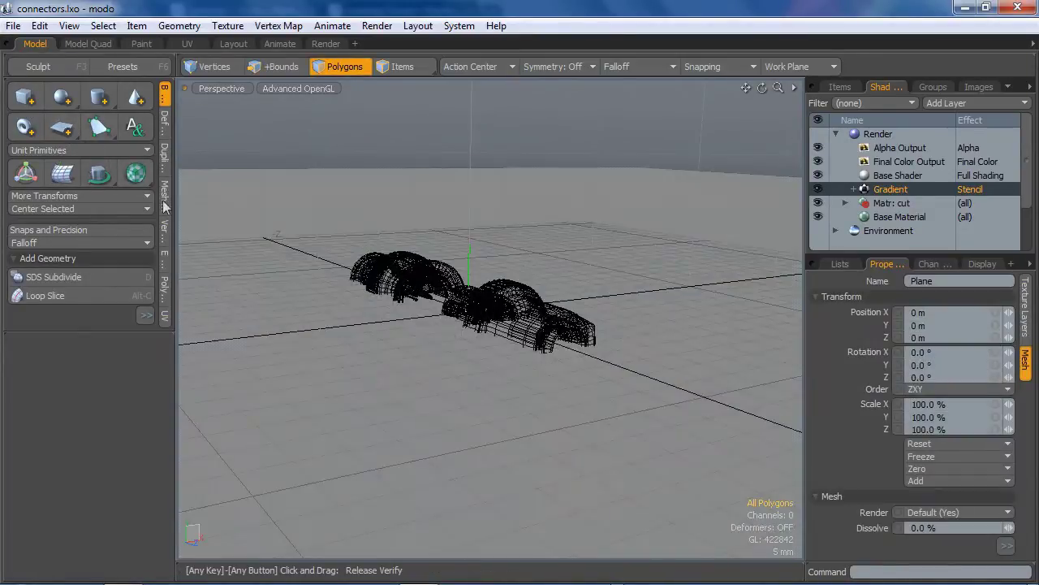
# Step: Rotate the plane's geometry about the Z axis so it stands upright along the length of the connectors
pyautogui.keyDown('alt'); pyautogui.moveTo(406, 349); pyautogui.dragTo(473, 360); pyautogui.keyUp('alt')
pyautogui.press('e')
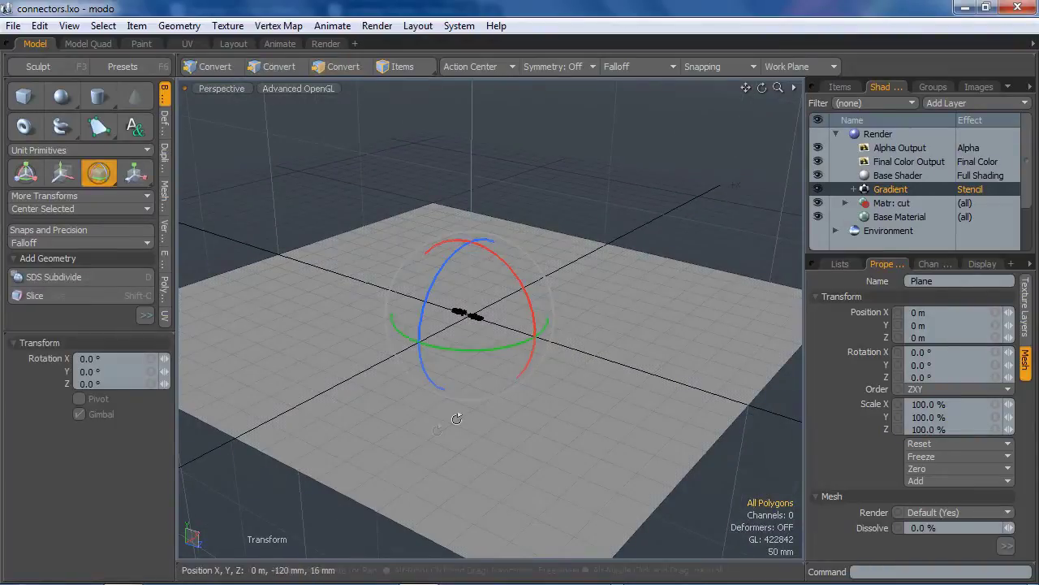
pyautogui.keyDown('alt'); pyautogui.moveTo(457, 417); pyautogui.dragTo(438, 346); pyautogui.keyUp('alt')
pyautogui.press('space')
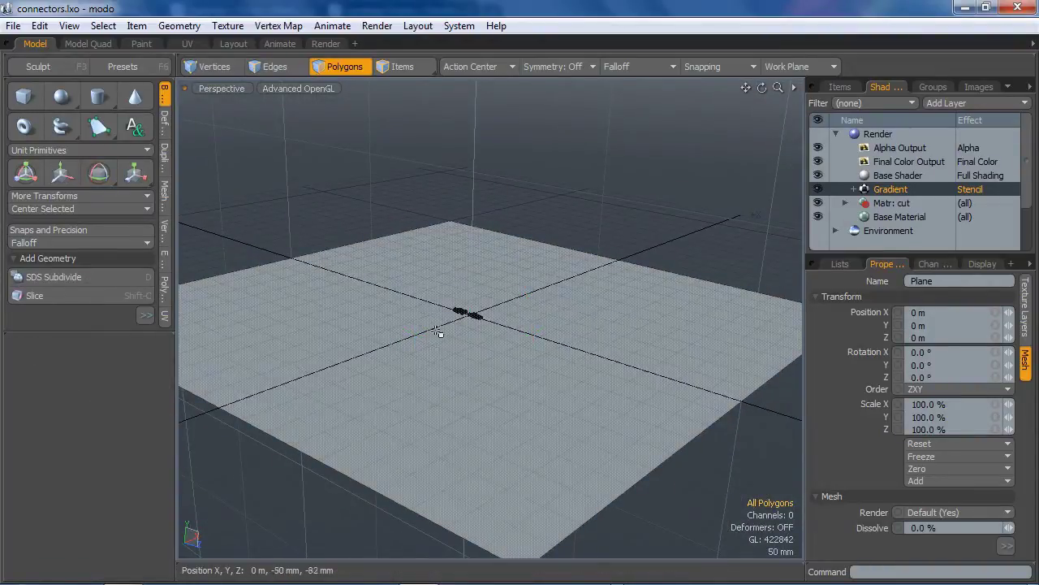
pyautogui.press('e')
pyautogui.keyDown('ctrl'); pyautogui.moveTo(432, 276); pyautogui.dragTo(443, 422); pyautogui.keyUp('ctrl')
pyautogui.press('space')
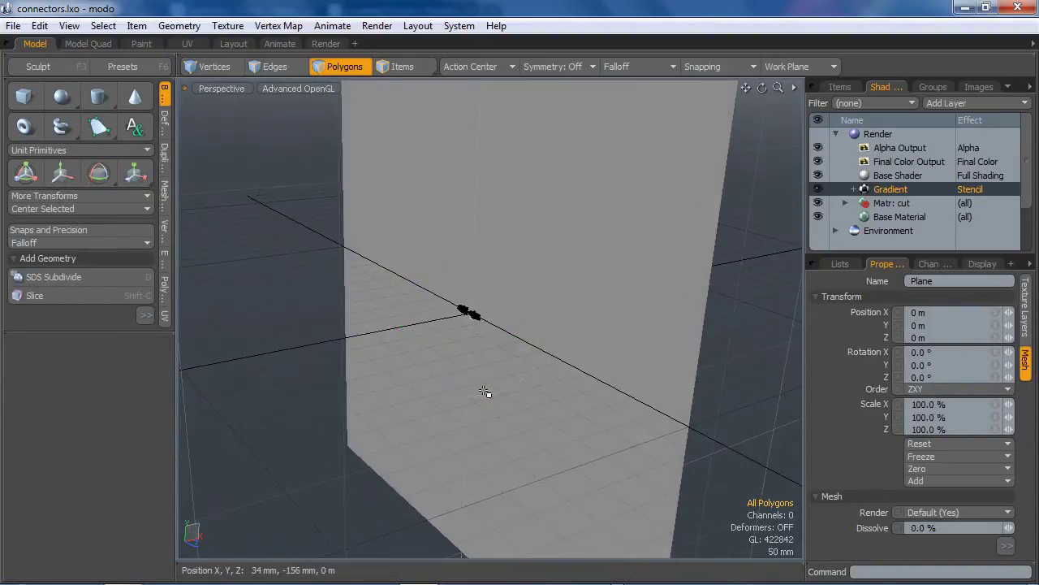
# Step: Scale the plane down along Z and Y until it is a rectangle slightly larger than the two connectors
pyautogui.press('r')
pyautogui.keyDown('alt'); pyautogui.moveTo(485, 392); pyautogui.dragTo(612, 400); pyautogui.keyUp('alt')
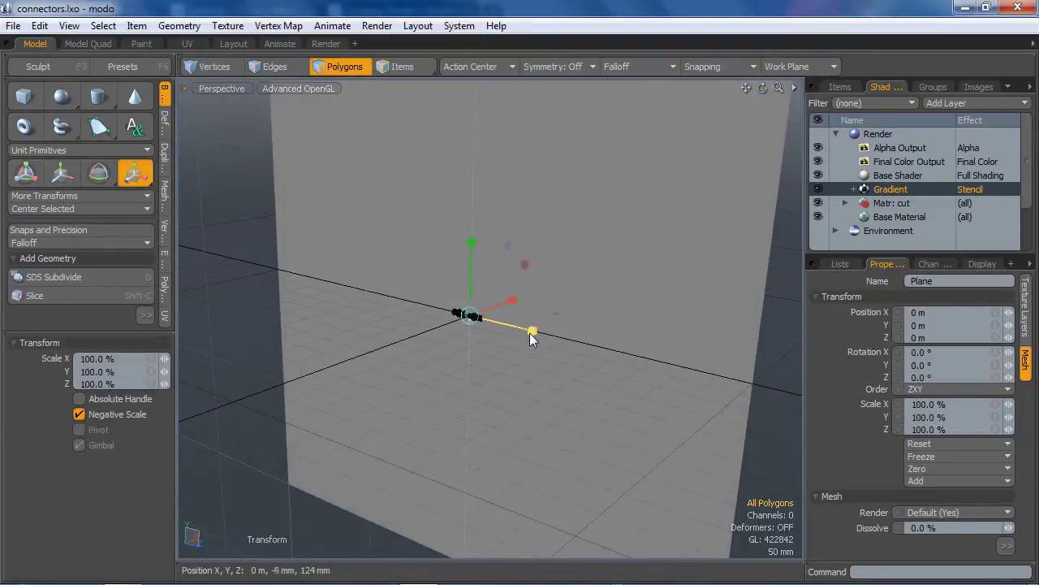
pyautogui.moveTo(529, 333); pyautogui.dragTo(477, 315)
pyautogui.moveTo(471, 250); pyautogui.dragTo(470, 314)
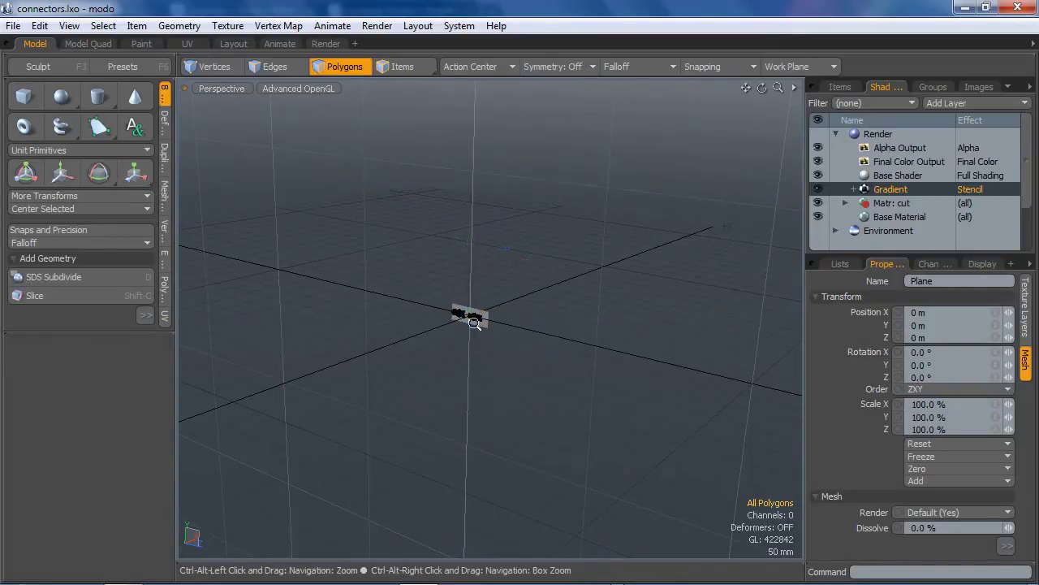
pyautogui.moveTo(474, 324)
pyautogui.keyDown('ctrl'); pyautogui.keyDown('alt'); pyautogui.mouseDown()
pyautogui.moveTo(720, 301)
pyautogui.moveTo(580, 366)
pyautogui.moveTo(528, 357)
pyautogui.moveTo(671, 352)
pyautogui.moveTo(633, 357)
pyautogui.moveTo(620, 327)
pyautogui.mouseUp(); pyautogui.keyUp('alt'); pyautogui.keyUp('ctrl')
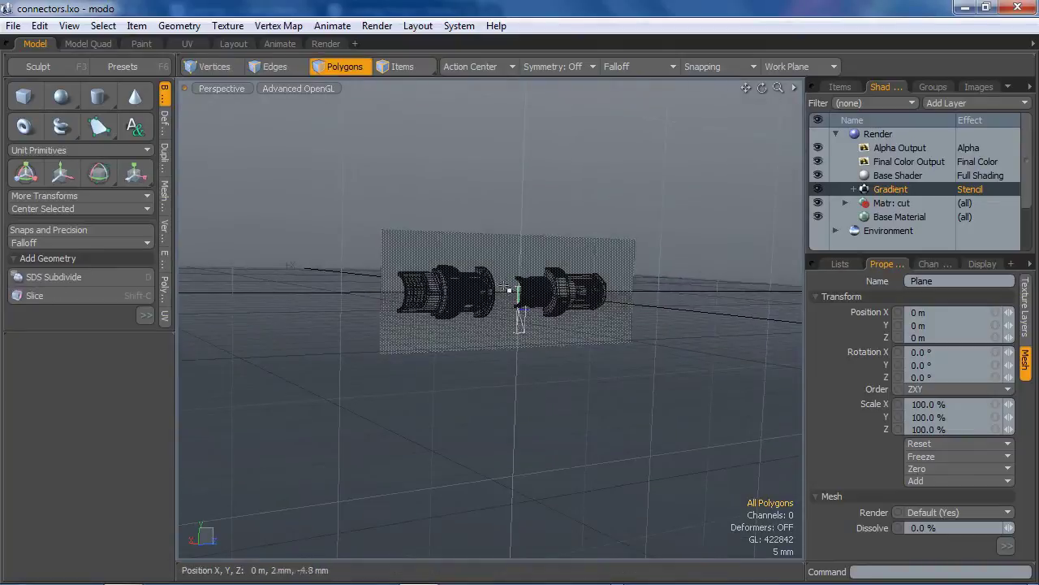
pyautogui.keyDown('alt'); pyautogui.moveTo(509, 290); pyautogui.dragTo(538, 334); pyautogui.keyUp('alt')
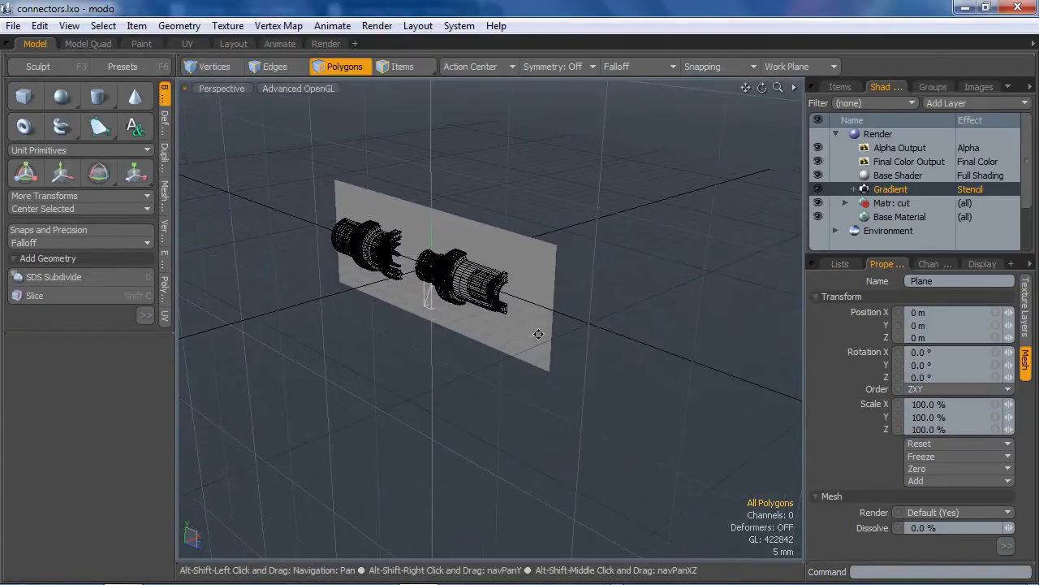
pyautogui.keyDown('alt'); pyautogui.moveTo(546, 296); pyautogui.dragTo(635, 301); pyautogui.keyUp('alt')
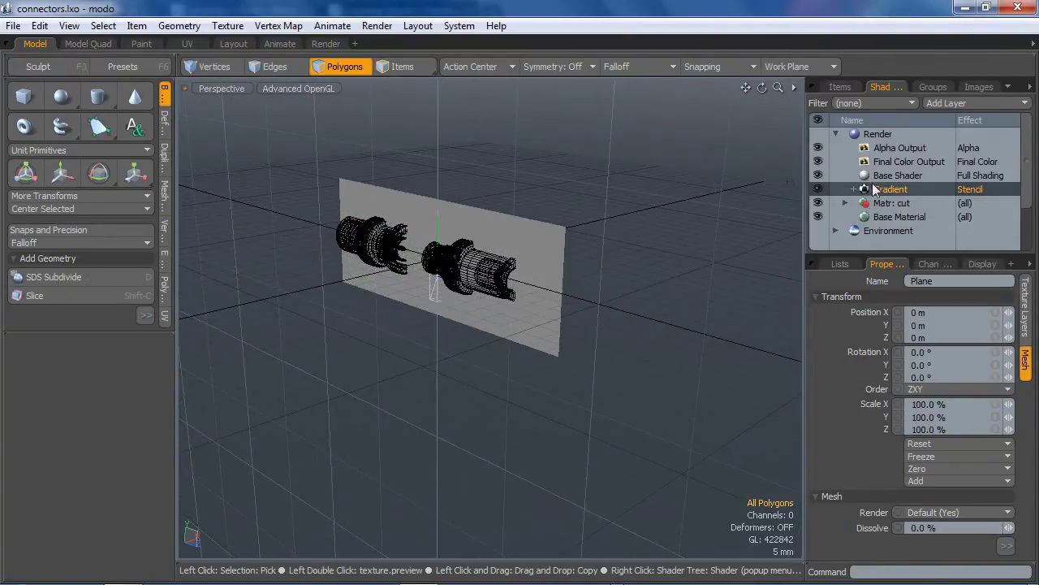
# Step: Parent the Plane item to the Texture: Gradient locator inside the Texture Group
pyautogui.click(840, 86)
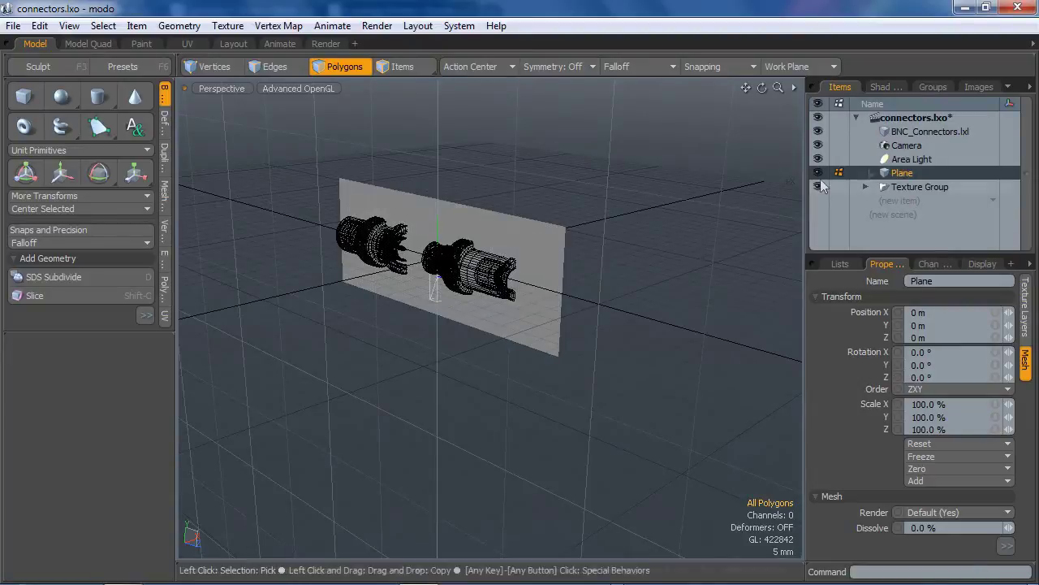
pyautogui.click(866, 187)
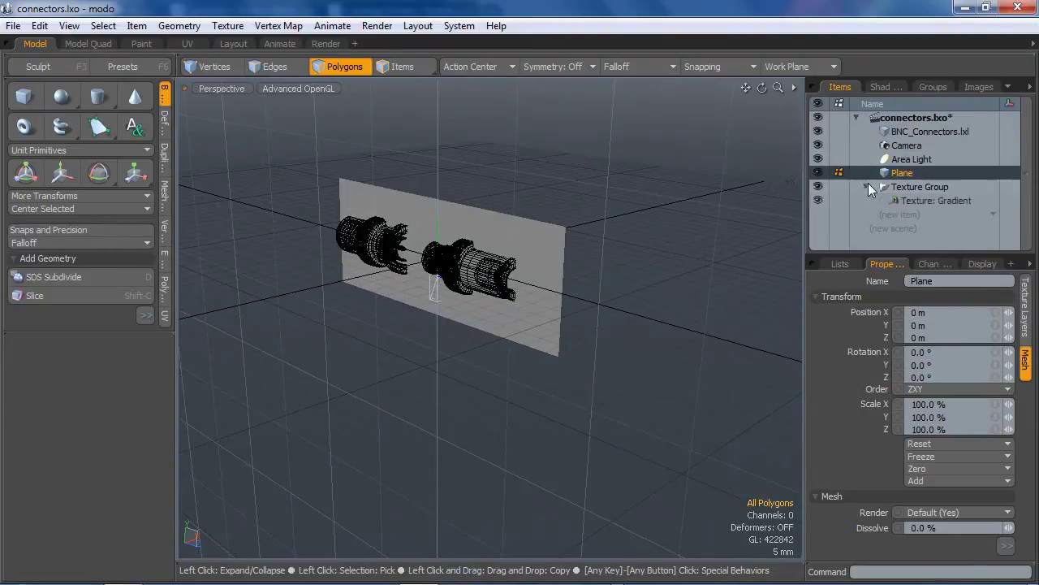
pyautogui.click(919, 202)
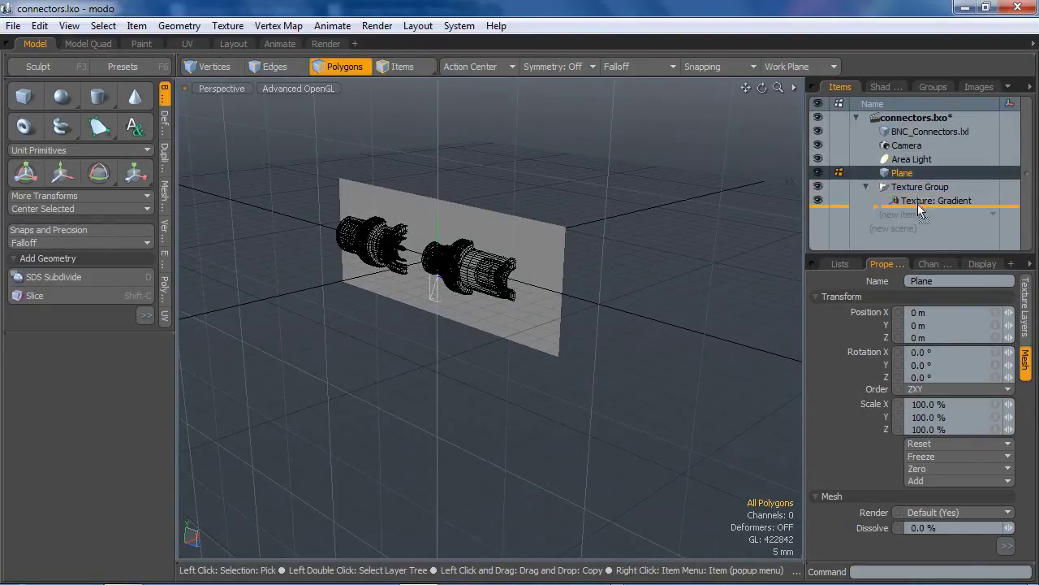
pyautogui.moveTo(918, 203); pyautogui.dragTo(918, 202)
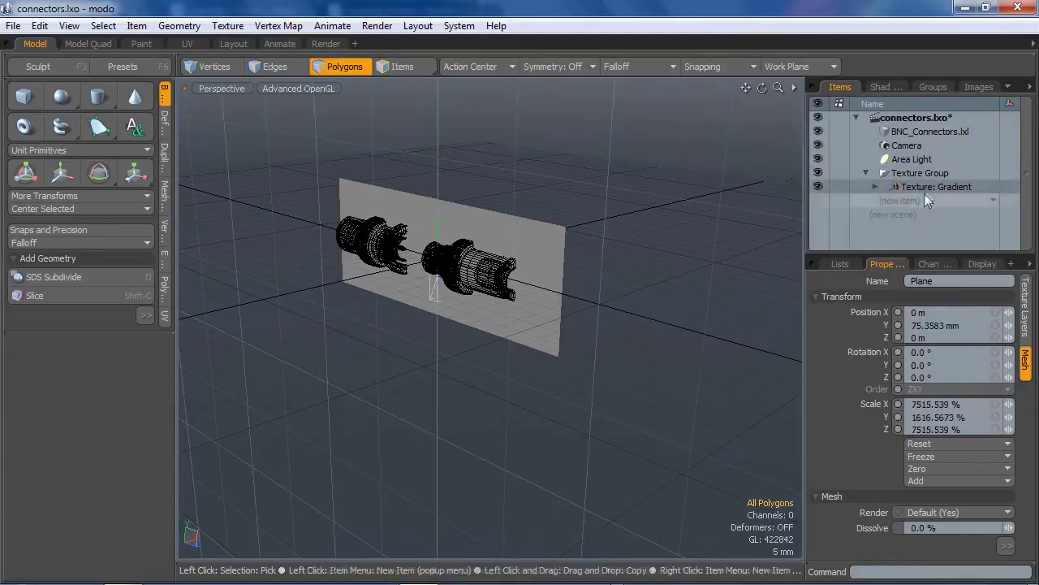
pyautogui.click(876, 188)
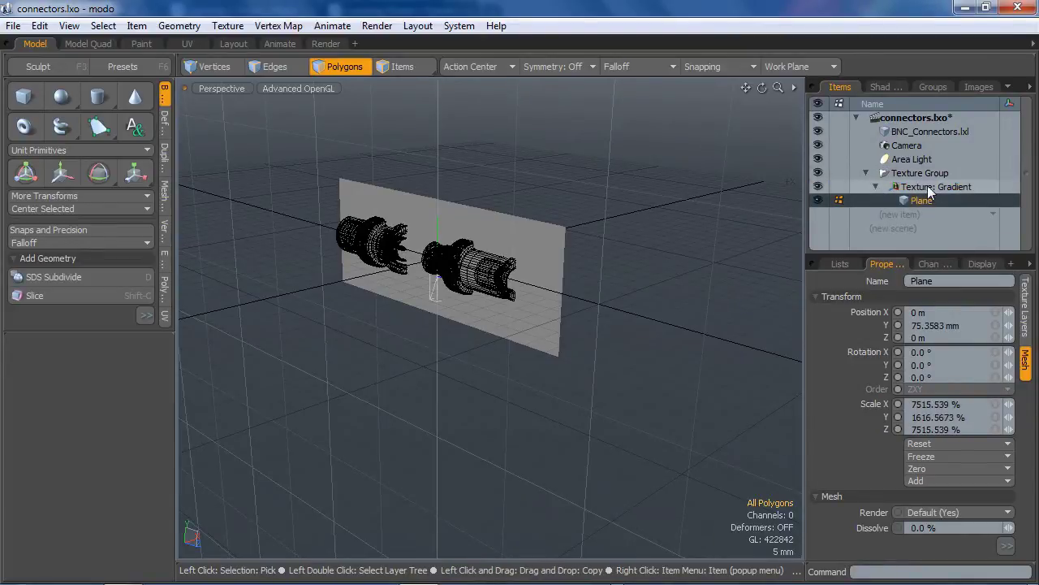
# Step: Move the plane's geometry to -7 mm on the X axis, offset from the Texture: Gradient locator
pyautogui.click(925, 188)
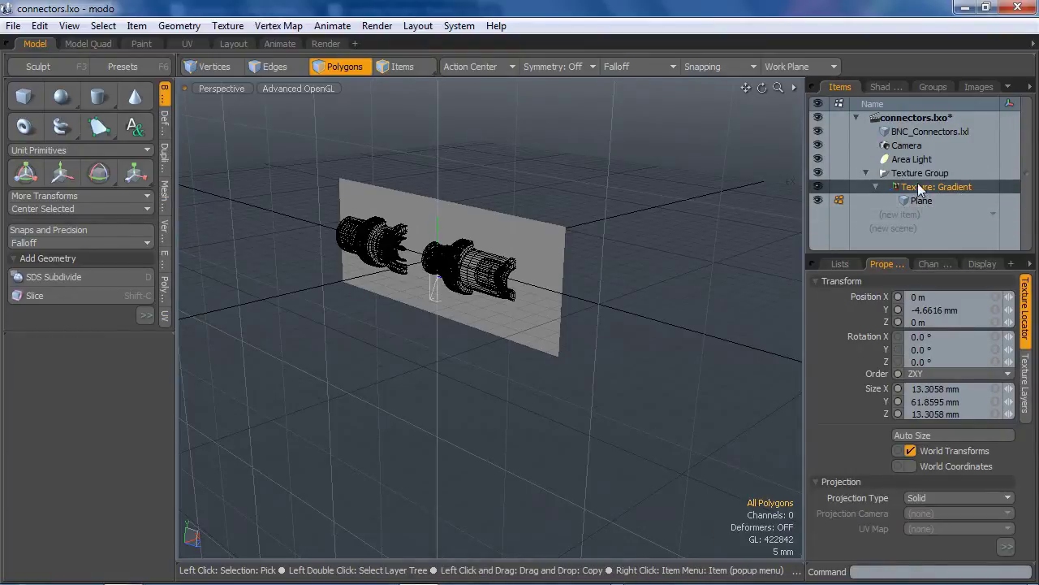
pyautogui.click(916, 201)
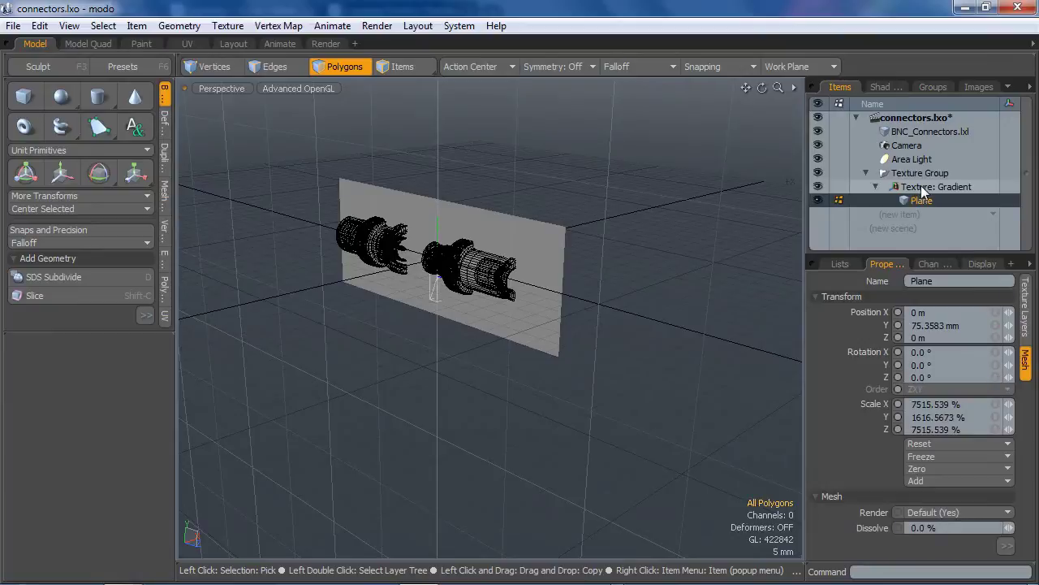
pyautogui.click(923, 188)
pyautogui.keyDown('alt'); pyautogui.moveTo(605, 278); pyautogui.dragTo(521, 326); pyautogui.keyUp('alt')
pyautogui.keyDown('alt'); pyautogui.moveTo(595, 348); pyautogui.dragTo(560, 333); pyautogui.keyUp('alt')
pyautogui.click(931, 201)
pyautogui.press('w')
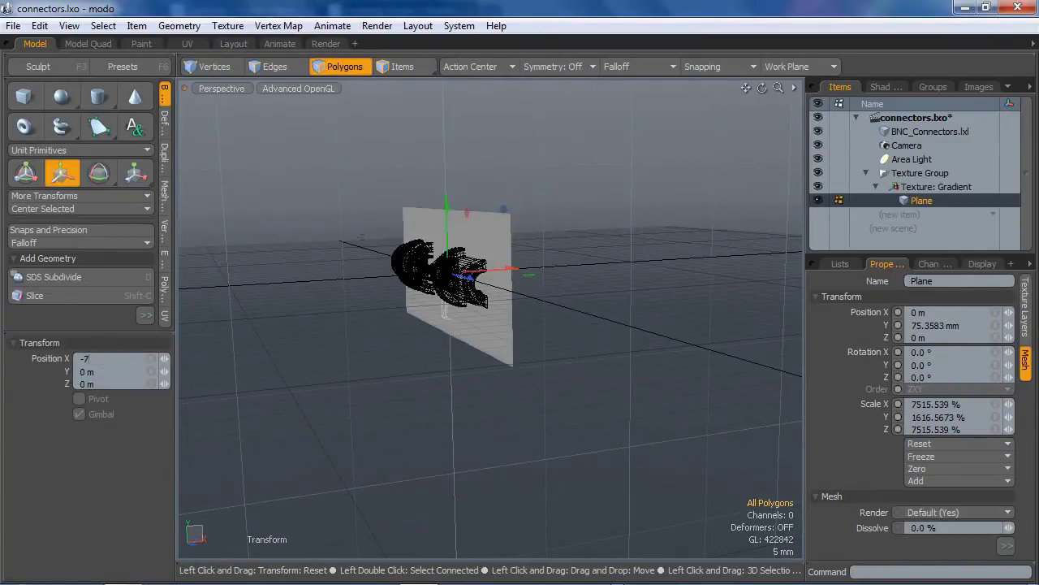
pyautogui.press('Return')
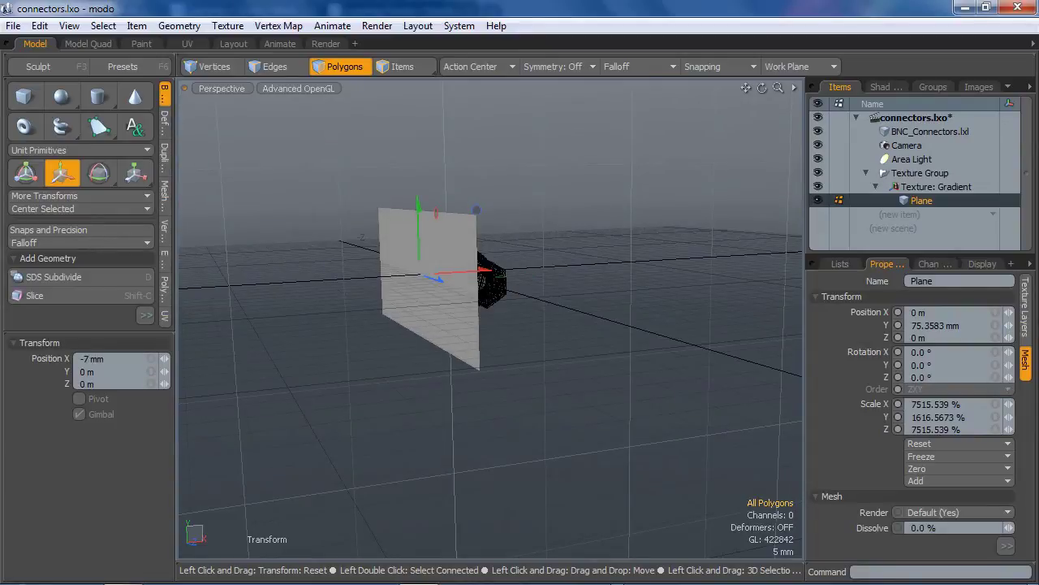
pyautogui.press('q')
# Step: Select the plane's polygon and examine its facing and offset beside the connectors from several angles
pyautogui.keyDown('alt'); pyautogui.moveTo(463, 320); pyautogui.dragTo(410, 331); pyautogui.keyUp('alt')
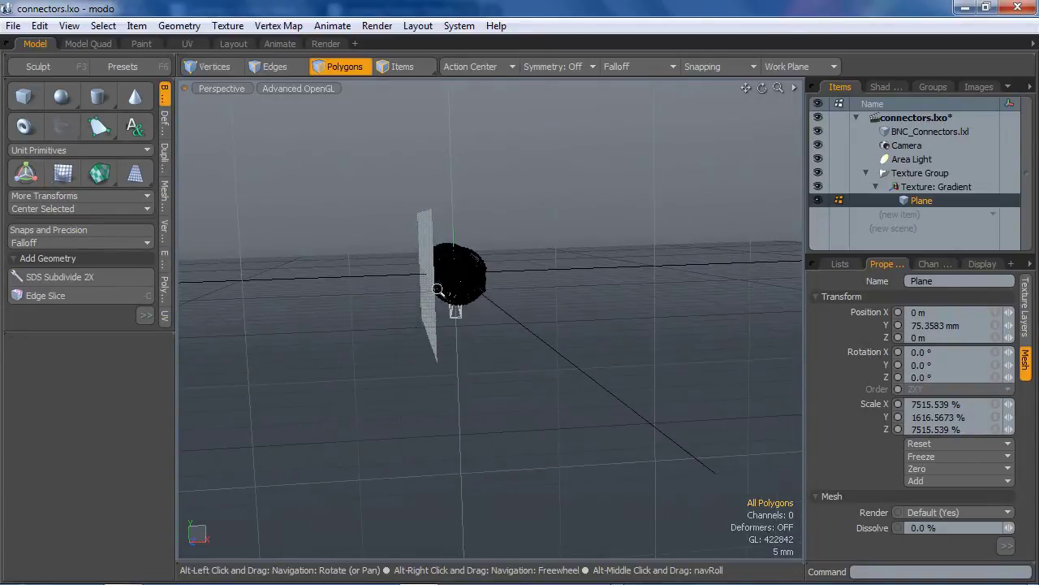
pyautogui.moveTo(436, 288)
pyautogui.keyDown('alt'); pyautogui.mouseDown()
pyautogui.moveTo(471, 353)
pyautogui.moveTo(445, 294)
pyautogui.moveTo(426, 289)
pyautogui.moveTo(482, 274)
pyautogui.moveTo(450, 288)
pyautogui.mouseUp(); pyautogui.keyUp('alt')
pyautogui.click(450, 289)
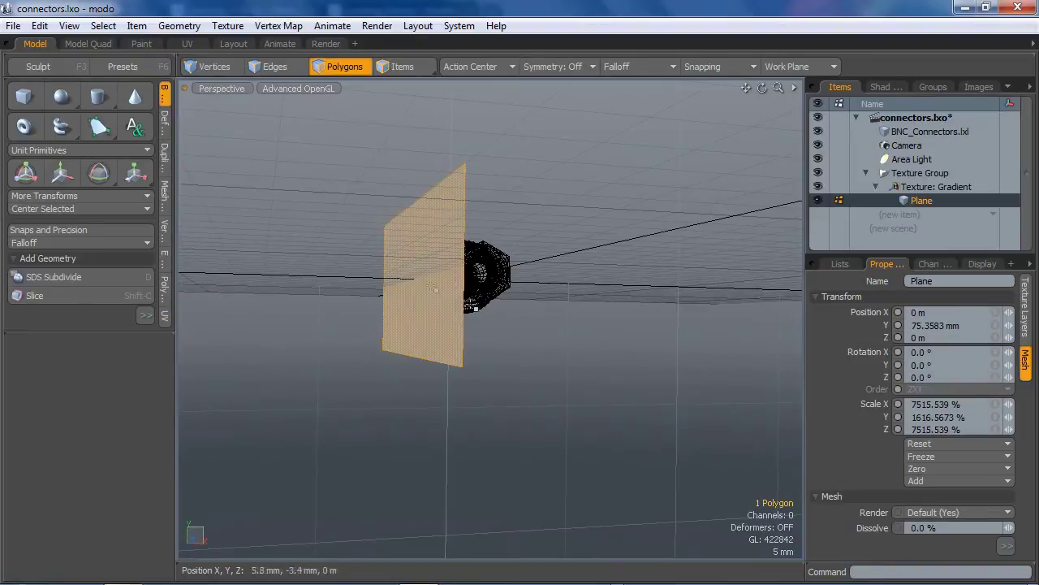
pyautogui.keyDown('alt'); pyautogui.moveTo(449, 295); pyautogui.dragTo(506, 289); pyautogui.keyUp('alt')
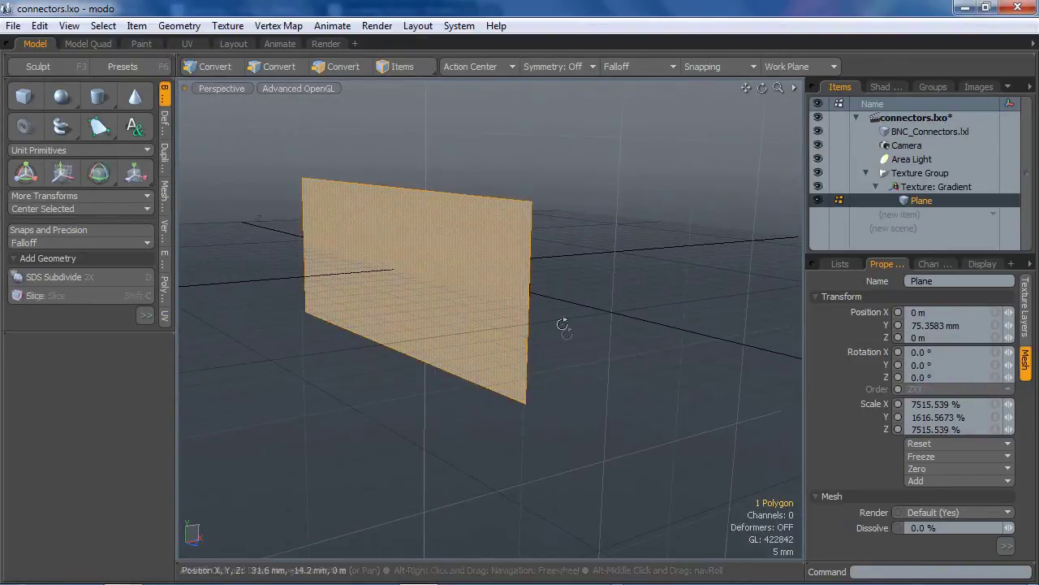
pyautogui.keyDown('alt'); pyautogui.moveTo(564, 322); pyautogui.dragTo(471, 333); pyautogui.keyUp('alt')
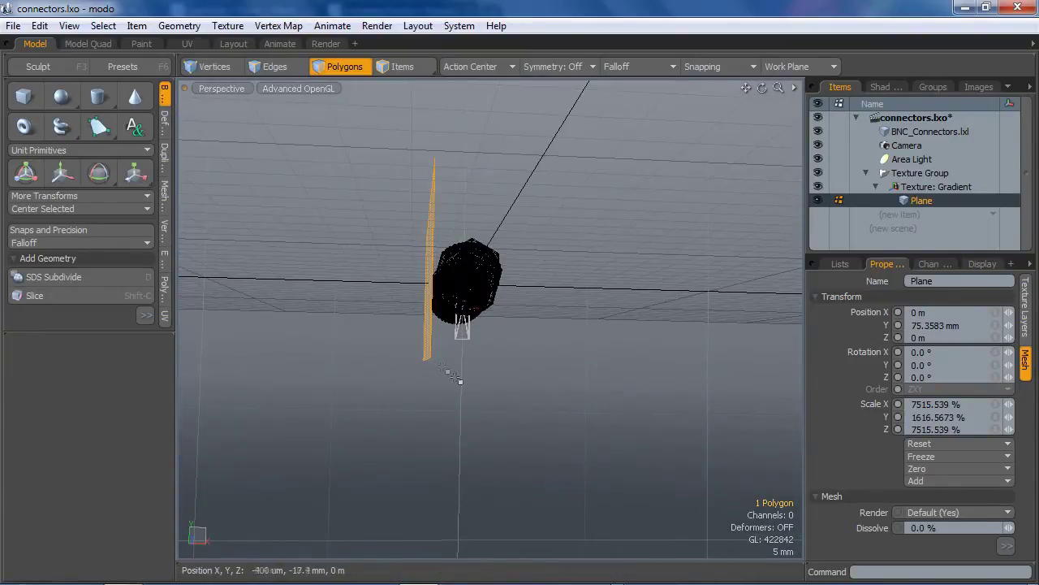
pyautogui.keyDown('alt'); pyautogui.moveTo(459, 378); pyautogui.dragTo(504, 365); pyautogui.keyUp('alt')
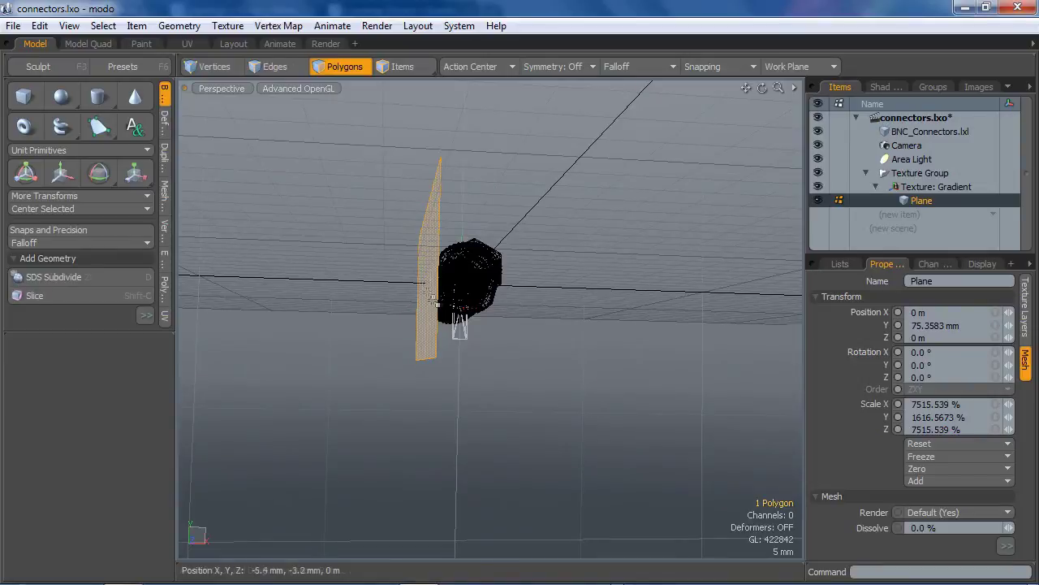
pyautogui.keyDown('alt'); pyautogui.moveTo(433, 301); pyautogui.dragTo(483, 333); pyautogui.keyUp('alt')
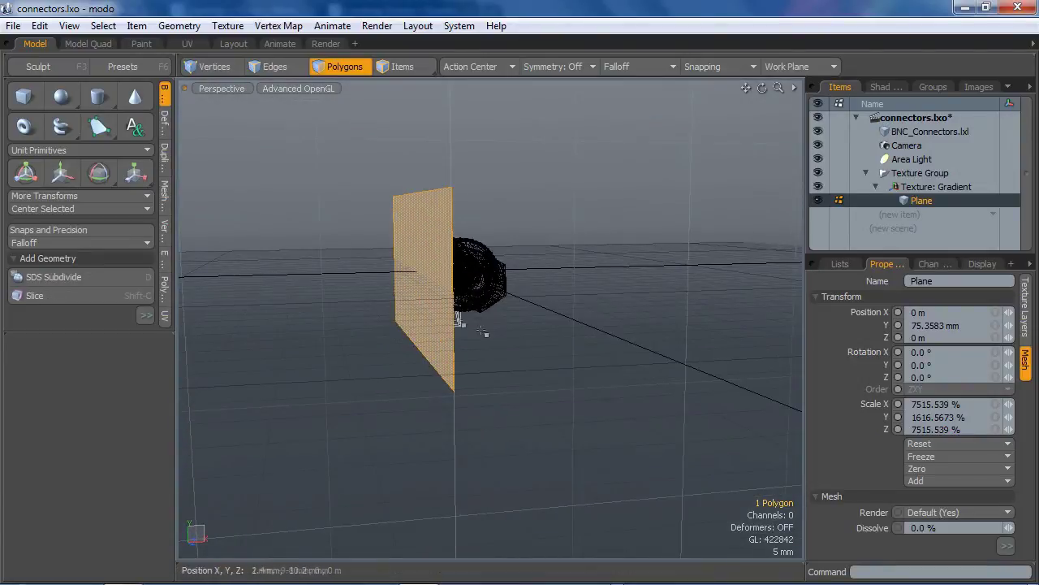
# Step: Move the Texture: Gradient locator, with its parented plane, to 7 mm on the X axis
pyautogui.click(919, 188)
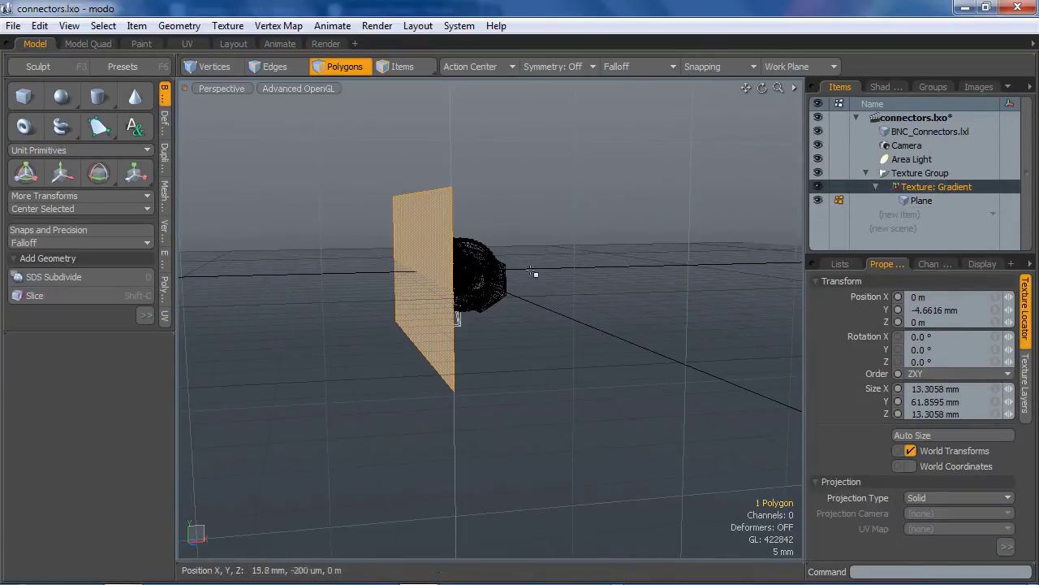
pyautogui.keyDown('alt'); pyautogui.moveTo(532, 274); pyautogui.dragTo(457, 325); pyautogui.keyUp('alt')
pyautogui.press('5')
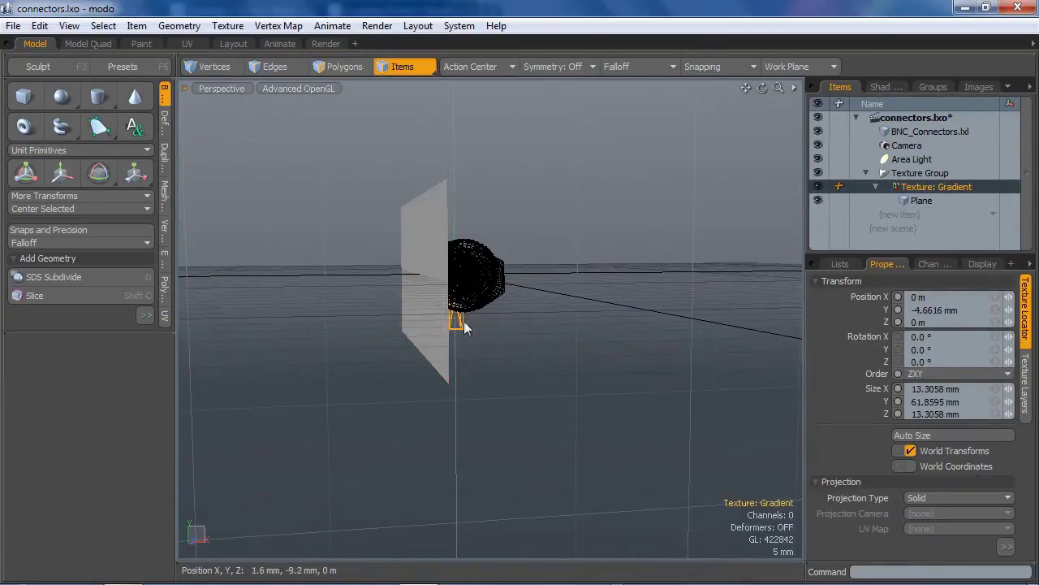
pyautogui.press('w')
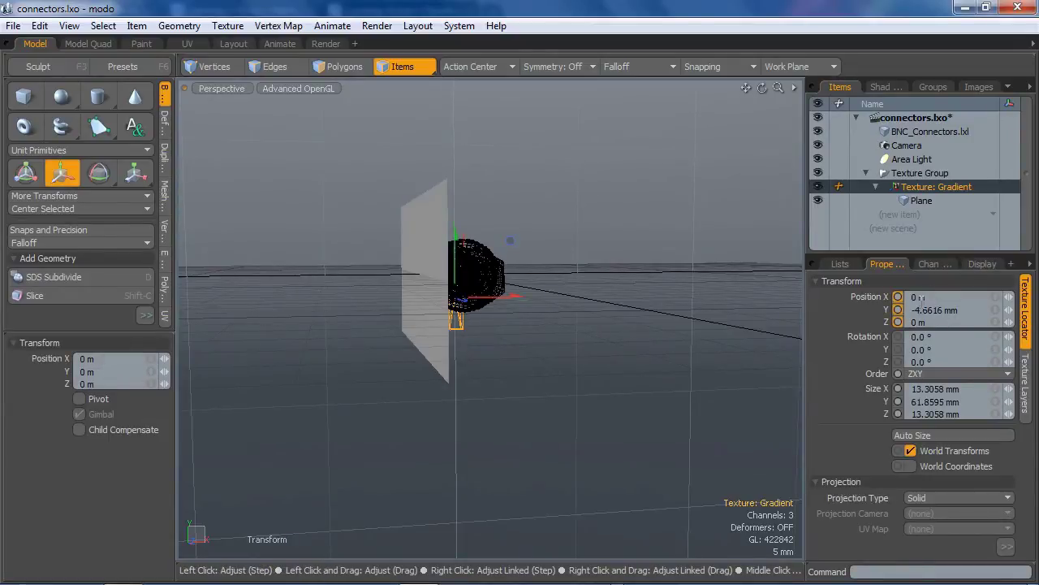
pyautogui.press('q')
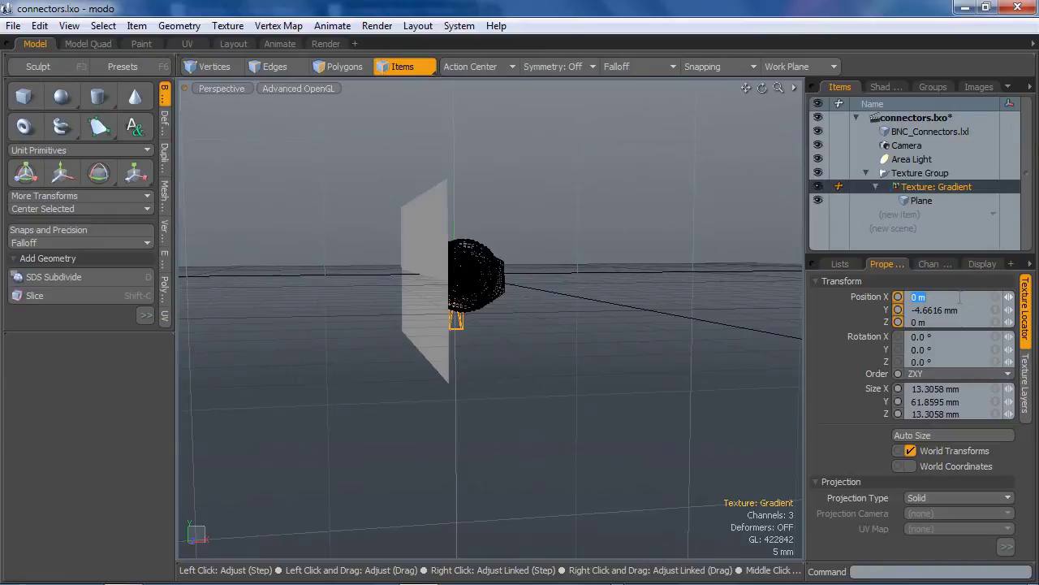
pyautogui.press('Return')
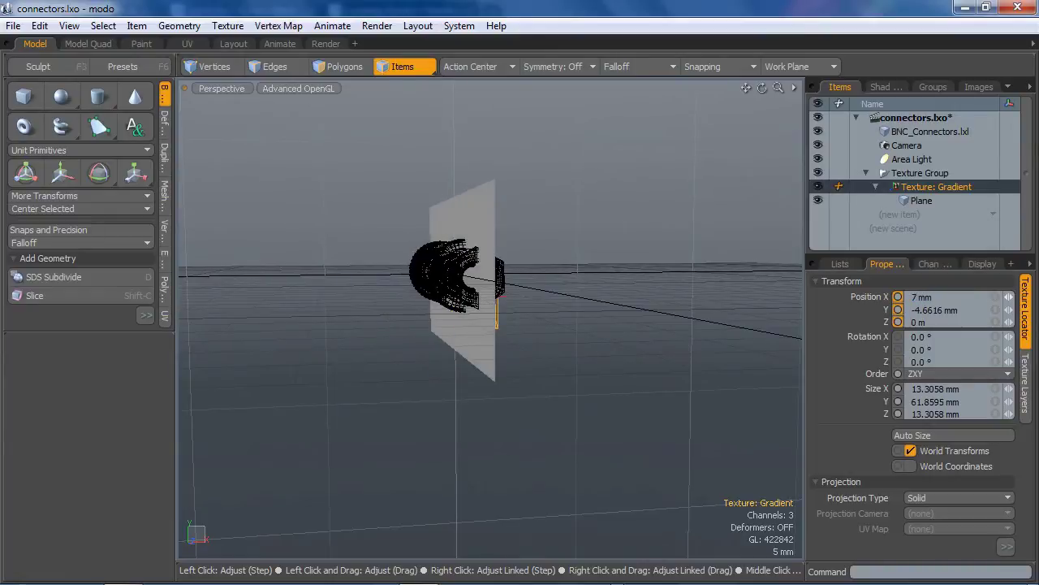
# Step: Examine from perspective and front views how the plane lines up with the centre of the connectors
pyautogui.keyDown('alt'); pyautogui.moveTo(592, 325); pyautogui.dragTo(490, 349); pyautogui.keyUp('alt')
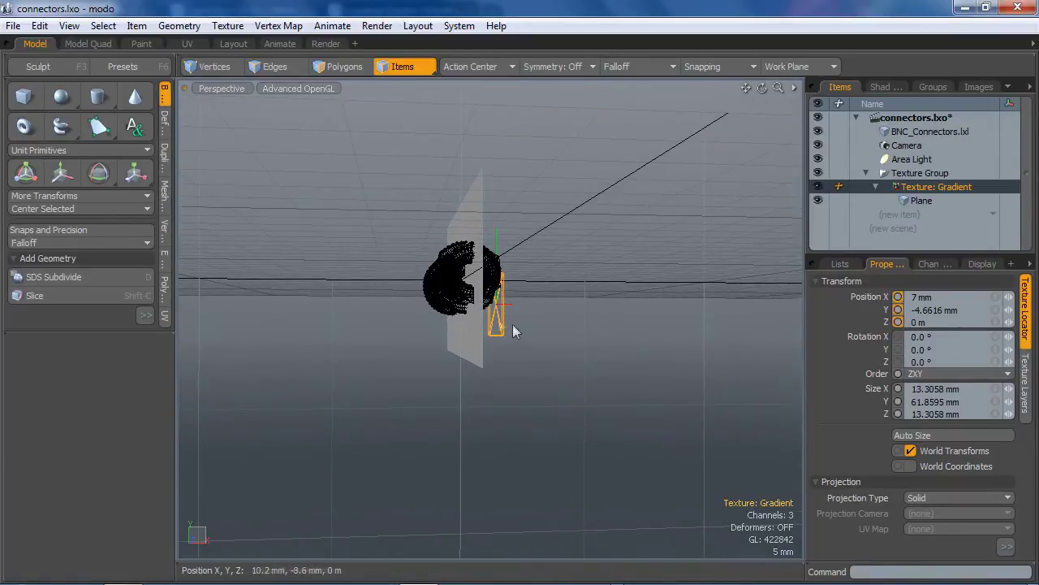
pyautogui.keyDown('alt'); pyautogui.moveTo(518, 340); pyautogui.dragTo(478, 341); pyautogui.keyUp('alt')
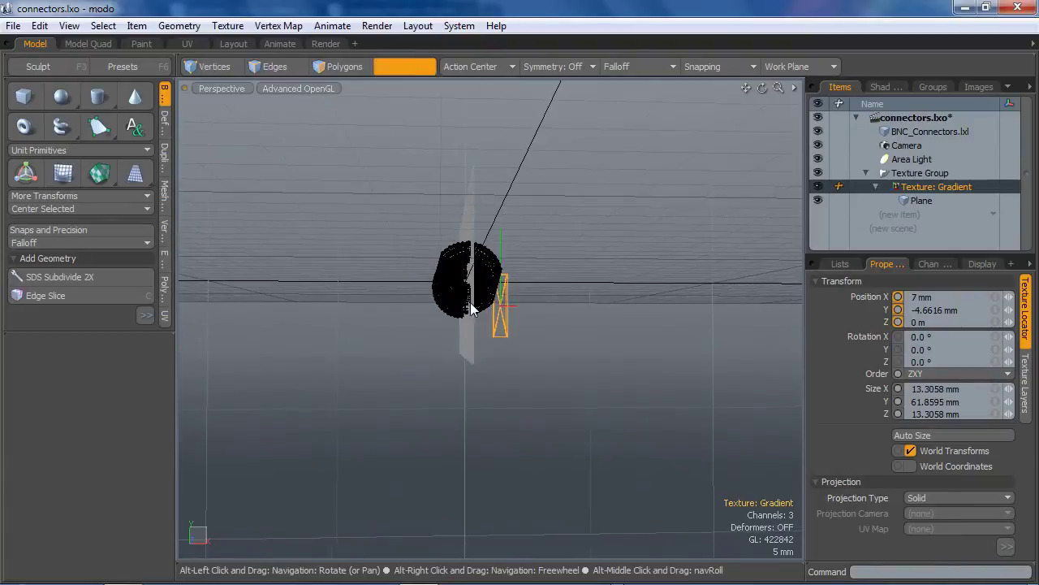
pyautogui.hotkey('ctrl', 'space')
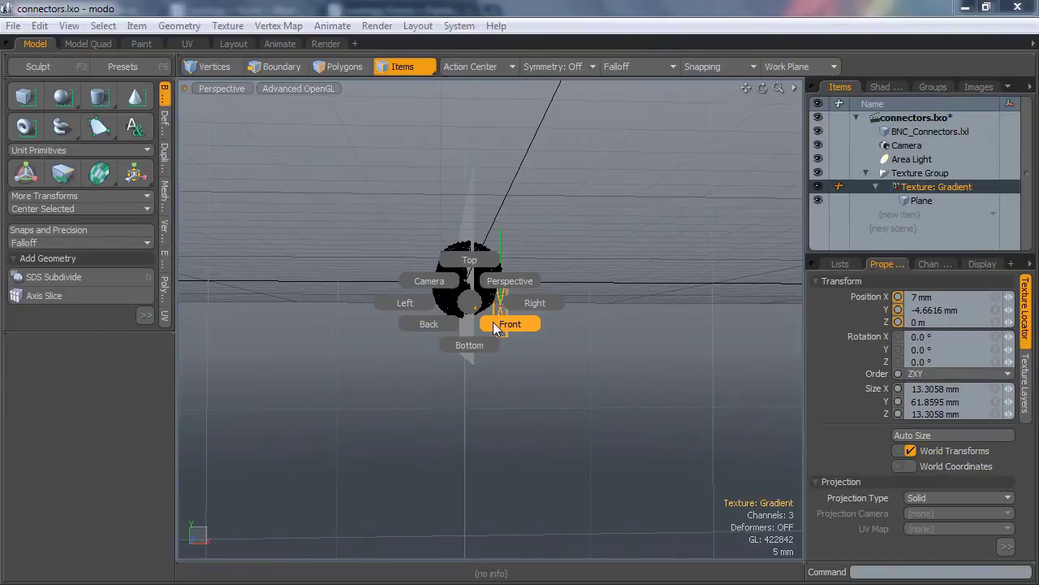
pyautogui.click(494, 328)
pyautogui.keyDown('ctrl'); pyautogui.keyDown('alt'); pyautogui.moveTo(464, 293); pyautogui.dragTo(507, 293); pyautogui.keyUp('alt'); pyautogui.keyUp('ctrl')
pyautogui.keyDown('alt'); pyautogui.moveTo(494, 286); pyautogui.dragTo(493, 328); pyautogui.keyUp('alt')
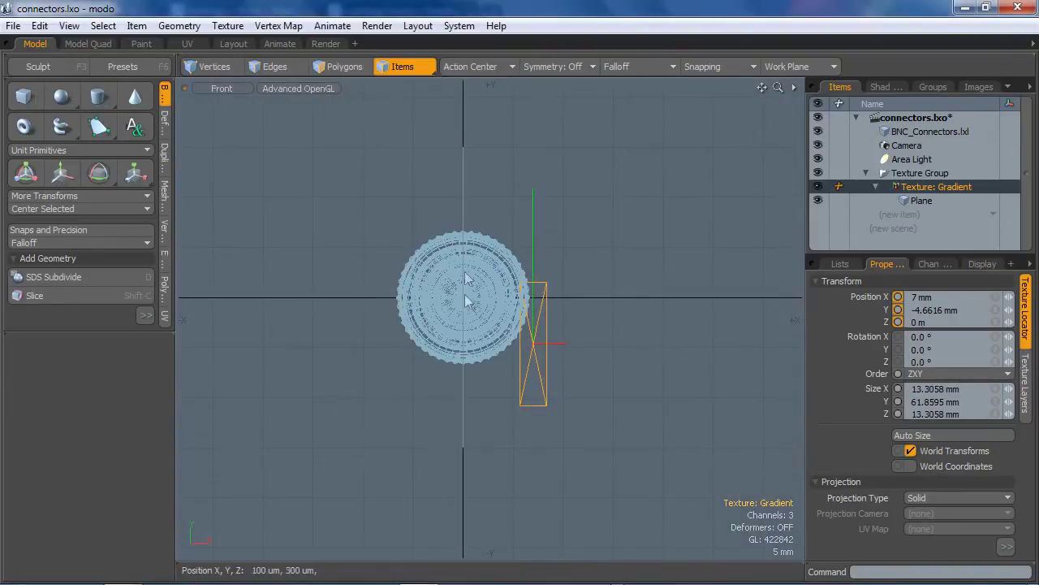
pyautogui.hotkey('ctrl', 'space')
pyautogui.click(551, 217)
pyautogui.keyDown('alt'); pyautogui.moveTo(458, 364); pyautogui.dragTo(499, 308); pyautogui.keyUp('alt')
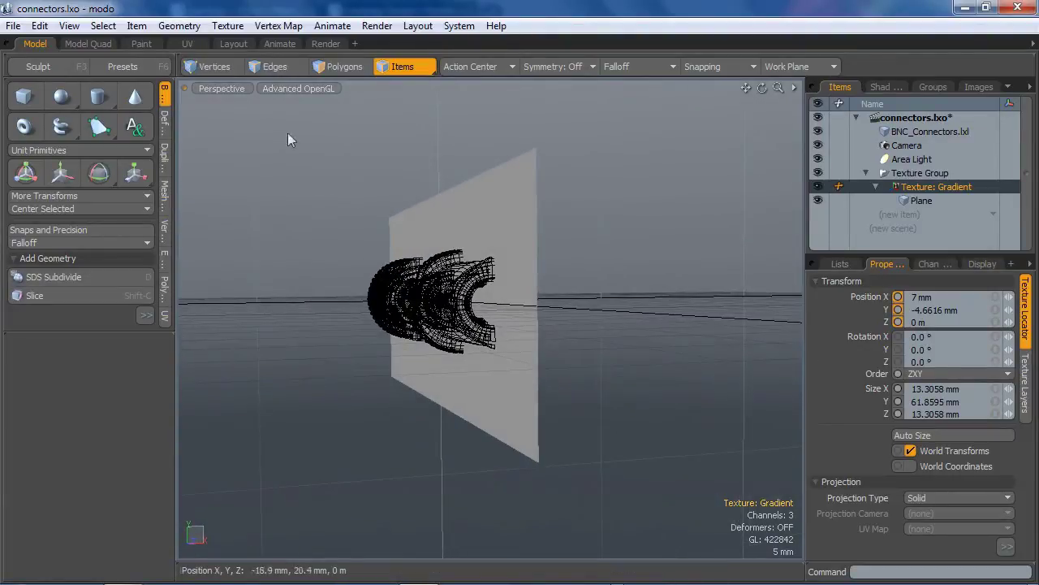
# Step: Switch to the Render layout and orbit the camera around the connectors to examine the cutaway in the preview
pyautogui.click(326, 44)
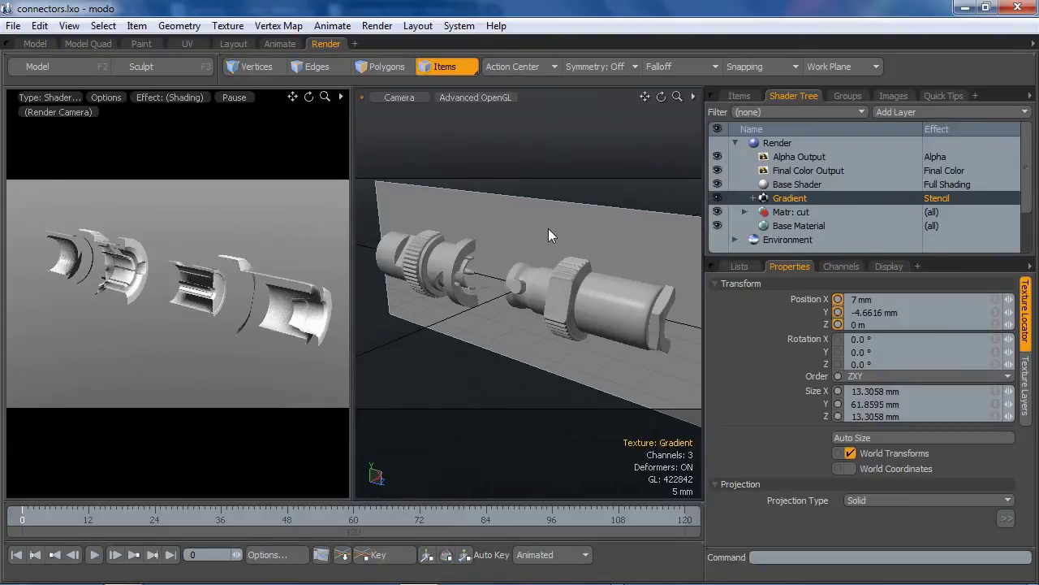
pyautogui.keyDown('alt'); pyautogui.moveTo(537, 241); pyautogui.dragTo(498, 260); pyautogui.keyUp('alt')
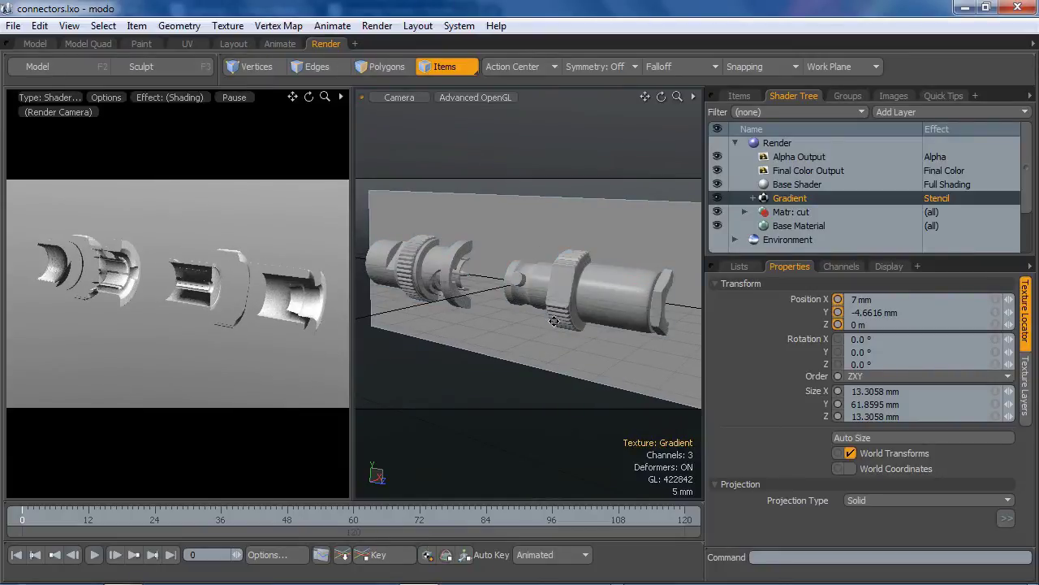
pyautogui.keyDown('alt'); pyautogui.moveTo(527, 304); pyautogui.dragTo(525, 308); pyautogui.keyUp('alt')
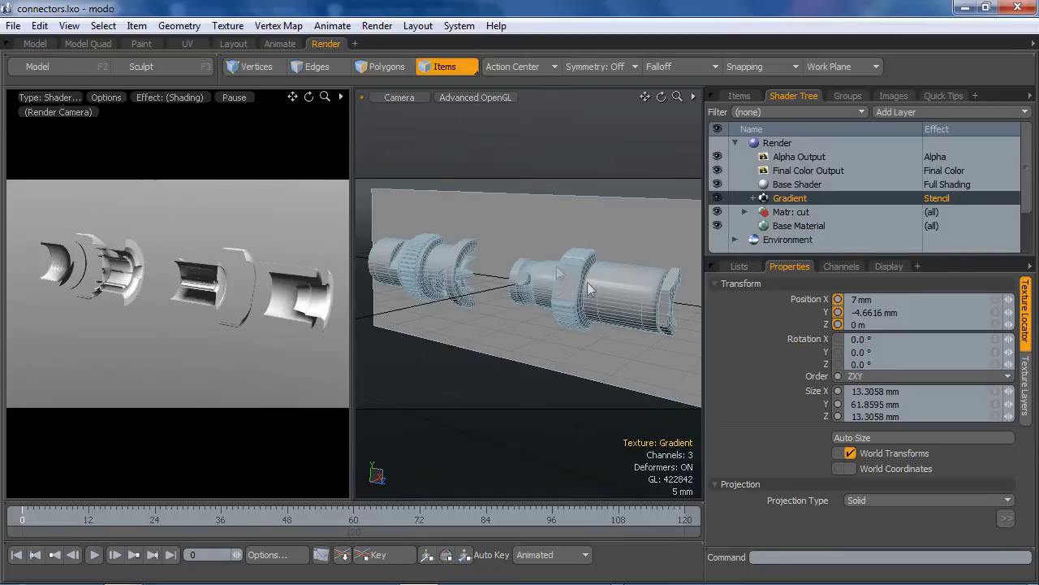
pyautogui.keyDown('alt'); pyautogui.moveTo(541, 279); pyautogui.dragTo(539, 277); pyautogui.keyUp('alt')
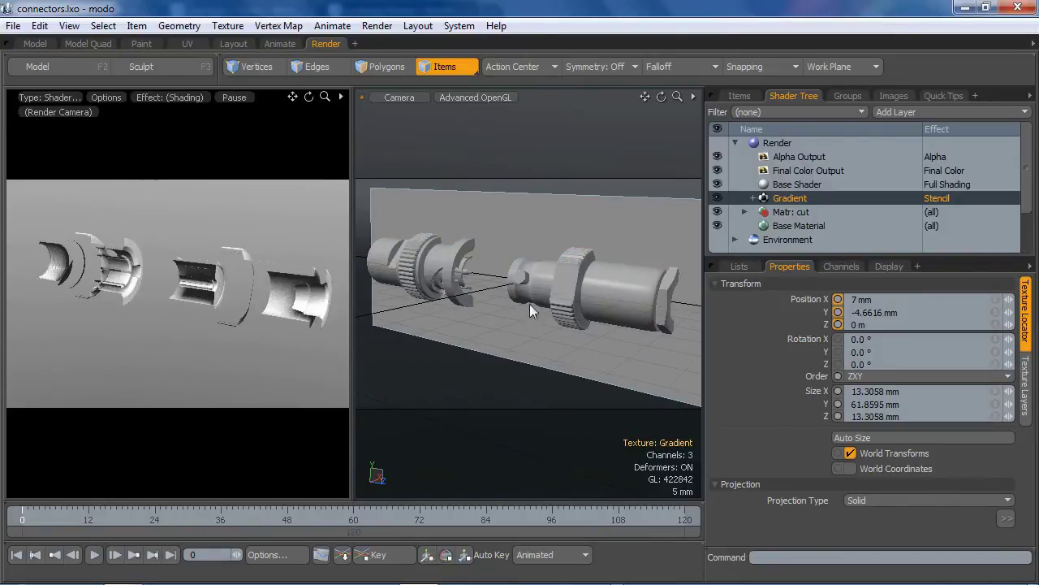
pyautogui.keyDown('alt'); pyautogui.moveTo(529, 304); pyautogui.dragTo(501, 304); pyautogui.keyUp('alt')
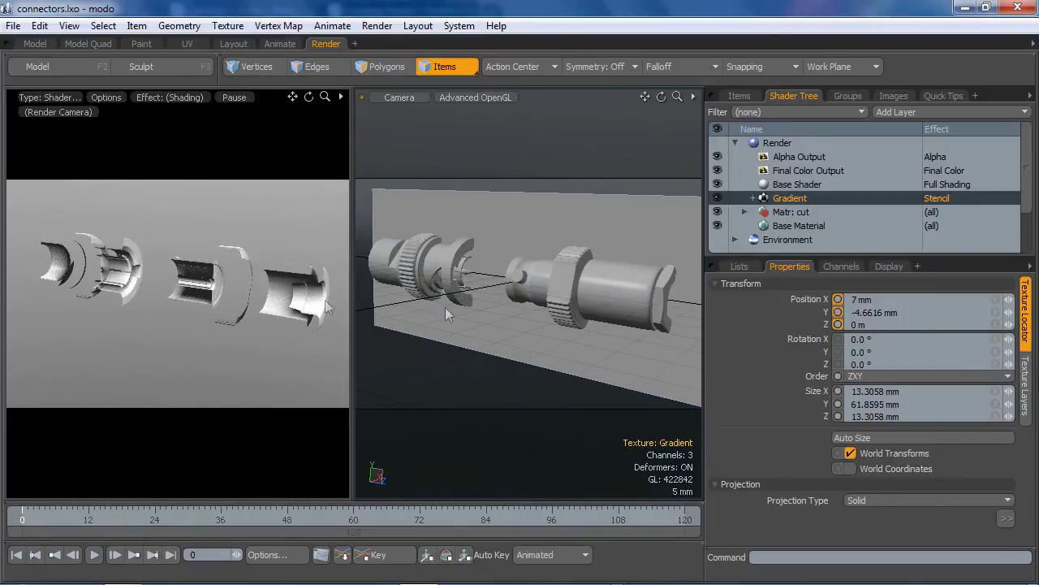
pyautogui.keyDown('alt'); pyautogui.moveTo(496, 306); pyautogui.dragTo(487, 306); pyautogui.keyUp('alt')
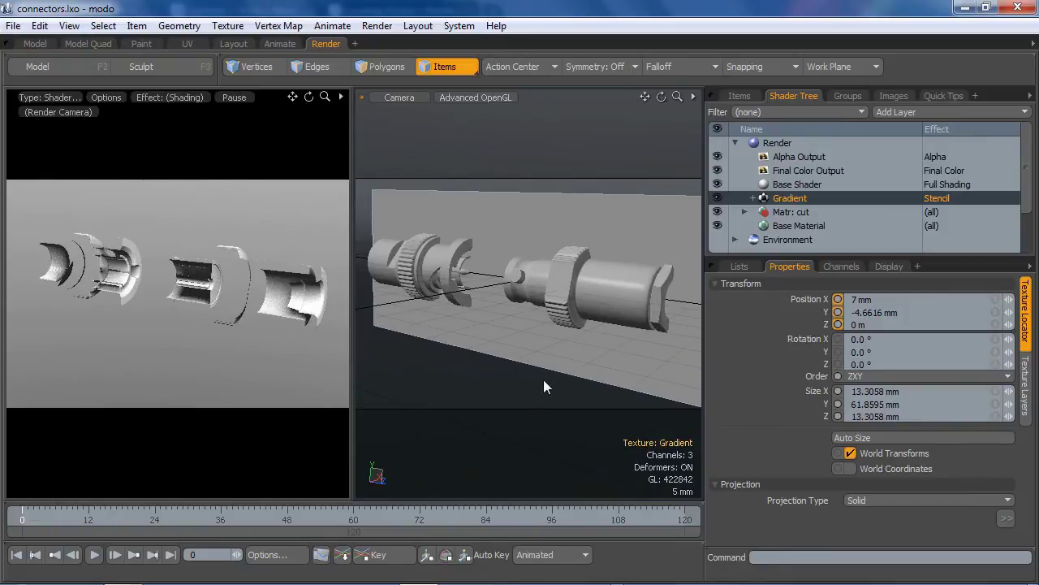
# Step: Select the BNC_Connectors.lxl mesh and the Matr: cut material, activate polygon selection, and start changing the camera viewport to Perspective
pyautogui.click(566, 302)
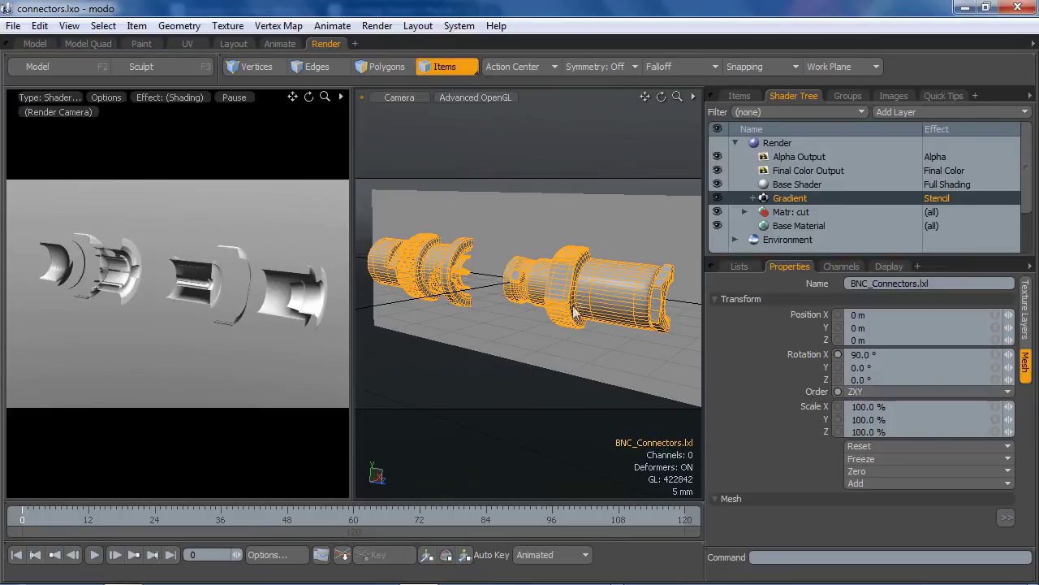
pyautogui.click(786, 213)
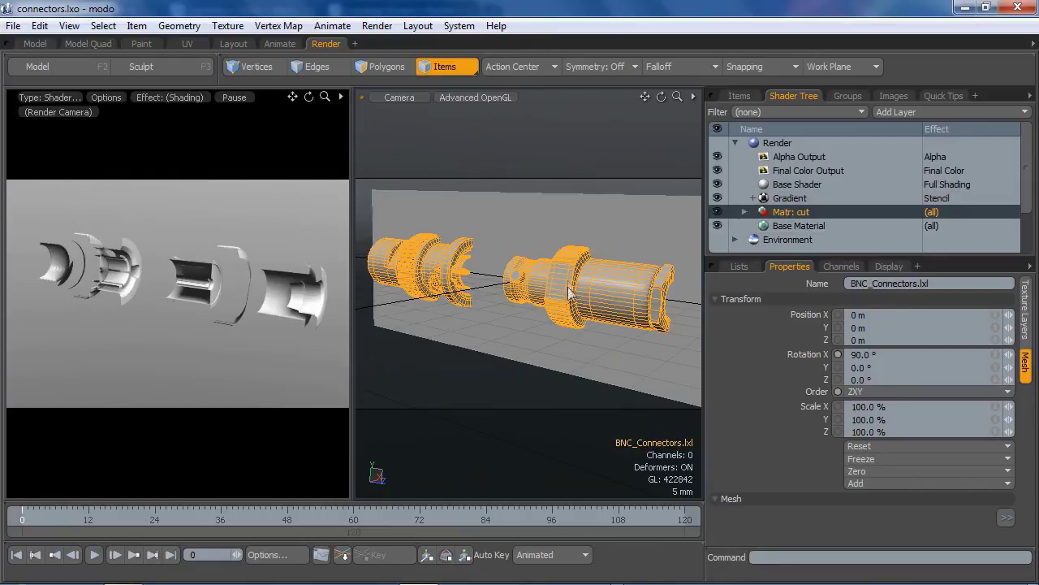
pyautogui.press('3')
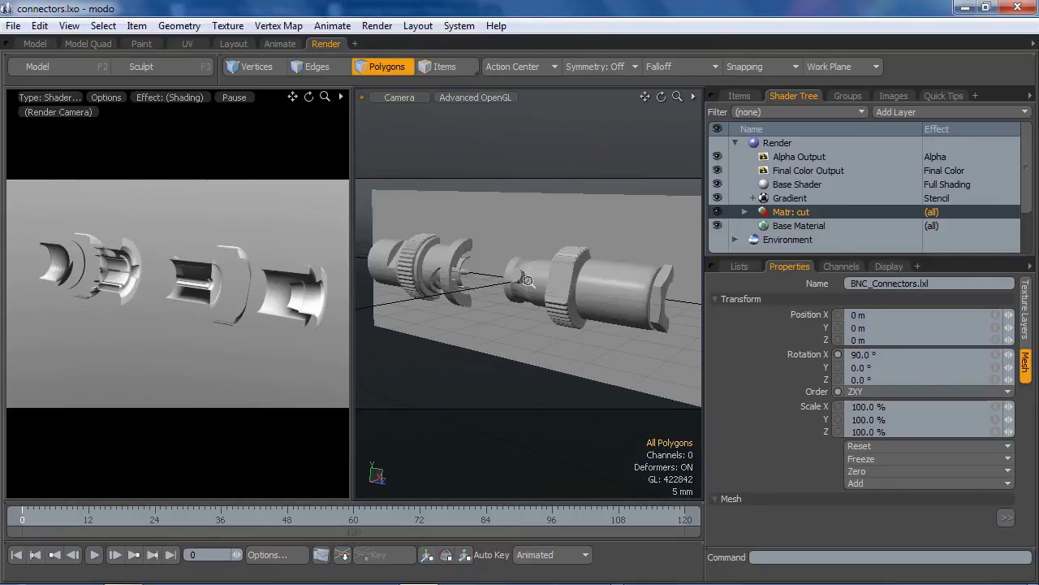
pyautogui.hotkey('ctrl', 'space')
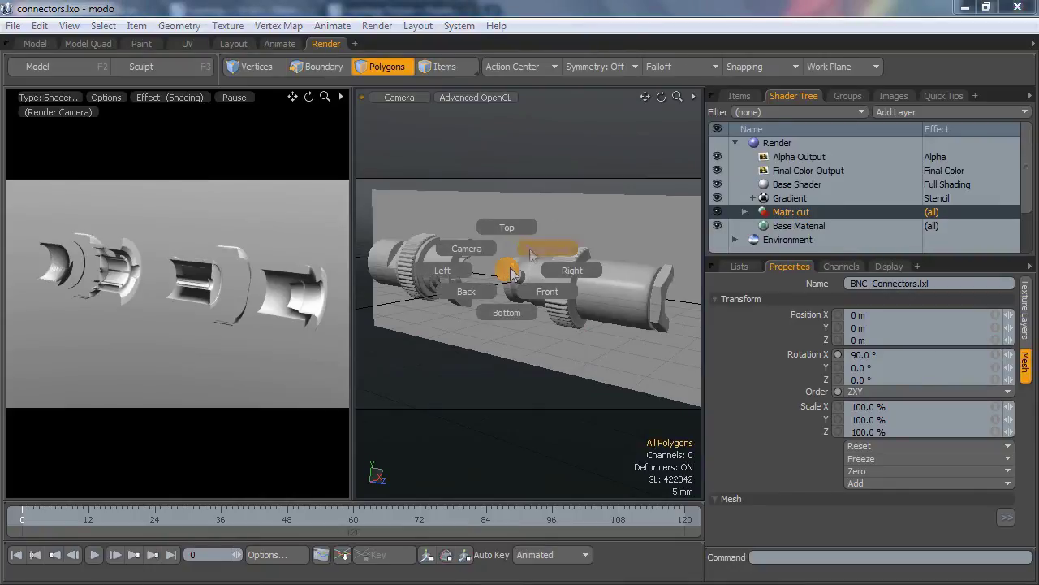